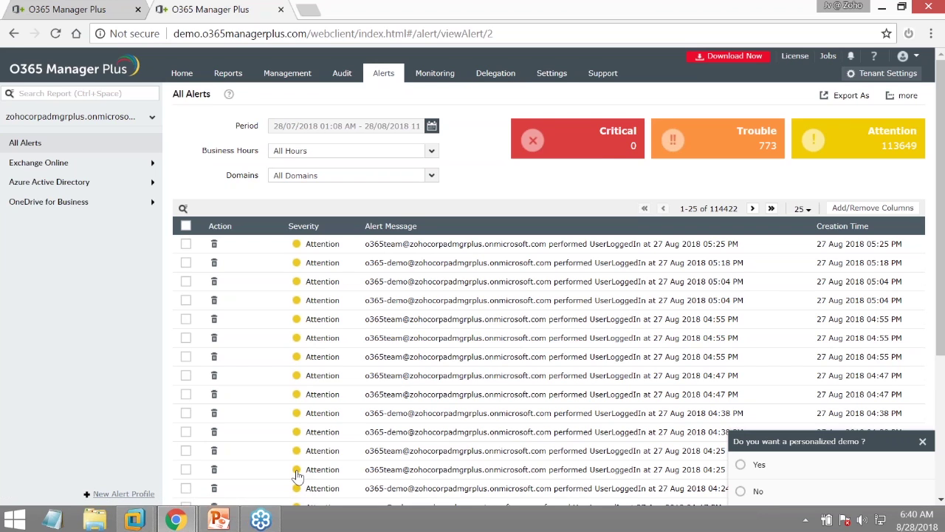
# - Switch to the PowerPoint presentation, go to slide 4 and briefly highlight the heading "Audit user and administrator access"
pyautogui.click(228, 522)
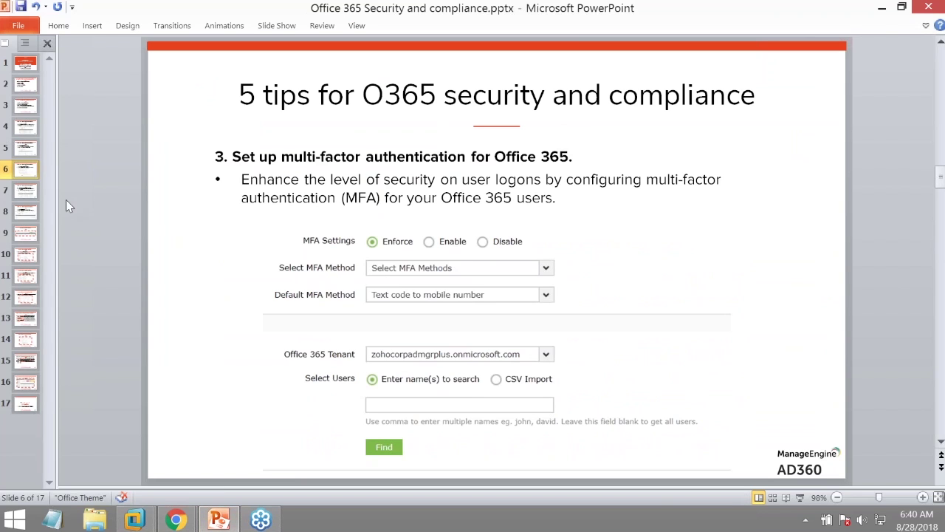
pyautogui.click(25, 131)
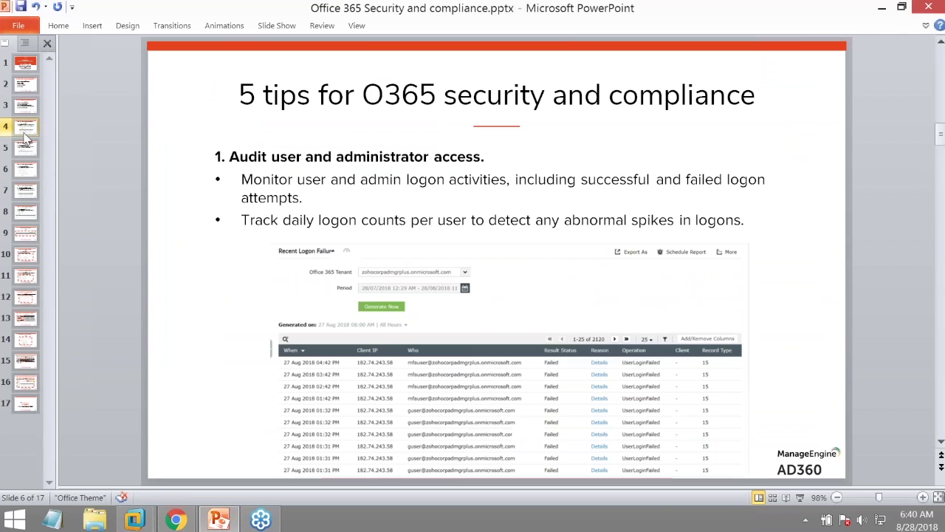
pyautogui.moveTo(253, 157)
pyautogui.mouseDown()
pyautogui.moveTo(338, 168)
pyautogui.moveTo(482, 157)
pyautogui.mouseUp()
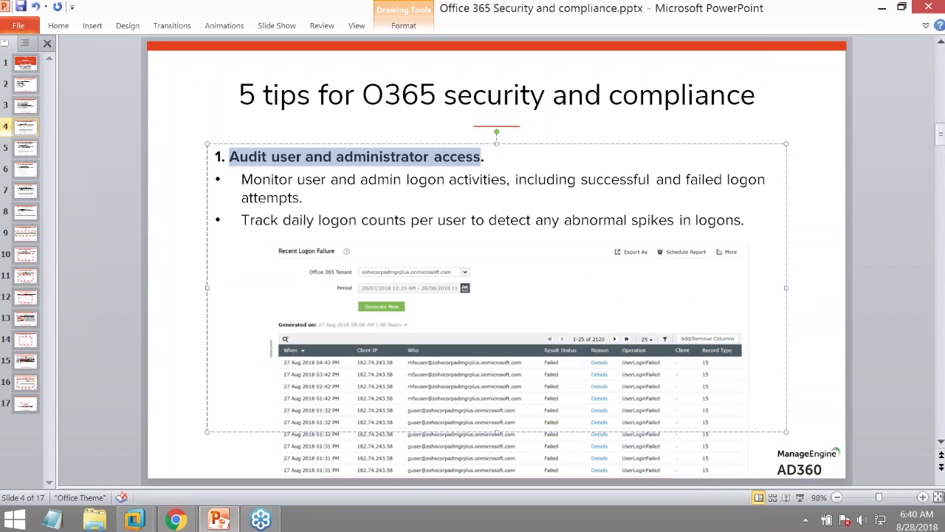
pyautogui.click(868, 252)
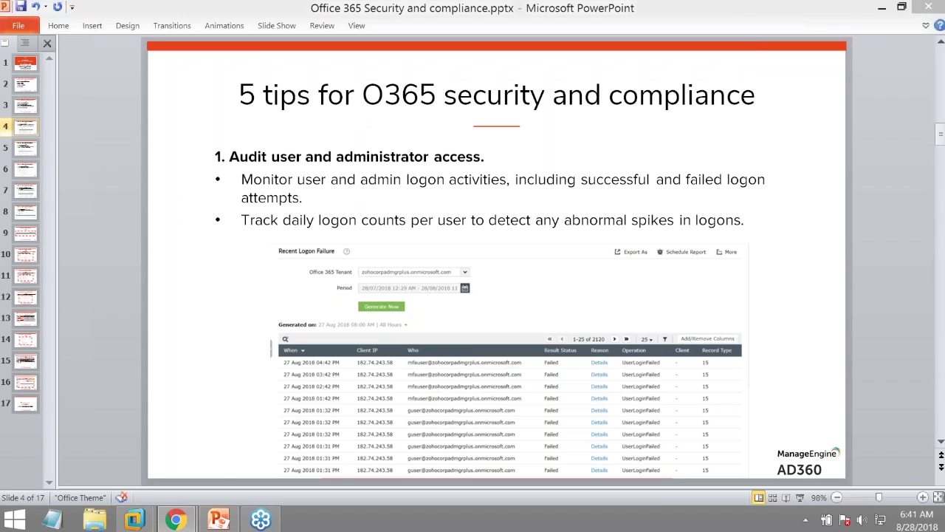
# - Back in O365 Manager Plus, search the reports for "logon" and open User Logon Activity under User Reports
pyautogui.moveTo(176, 521)
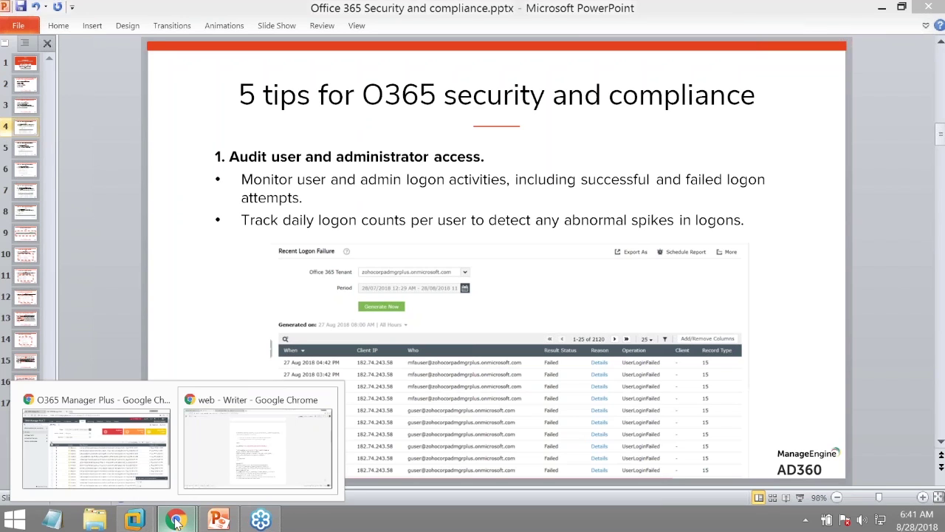
pyautogui.click(111, 451)
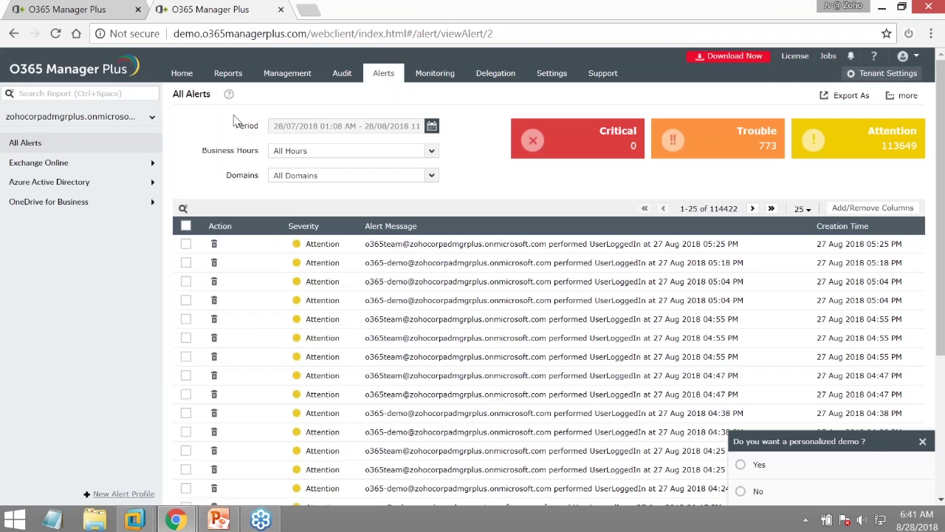
pyautogui.click(229, 73)
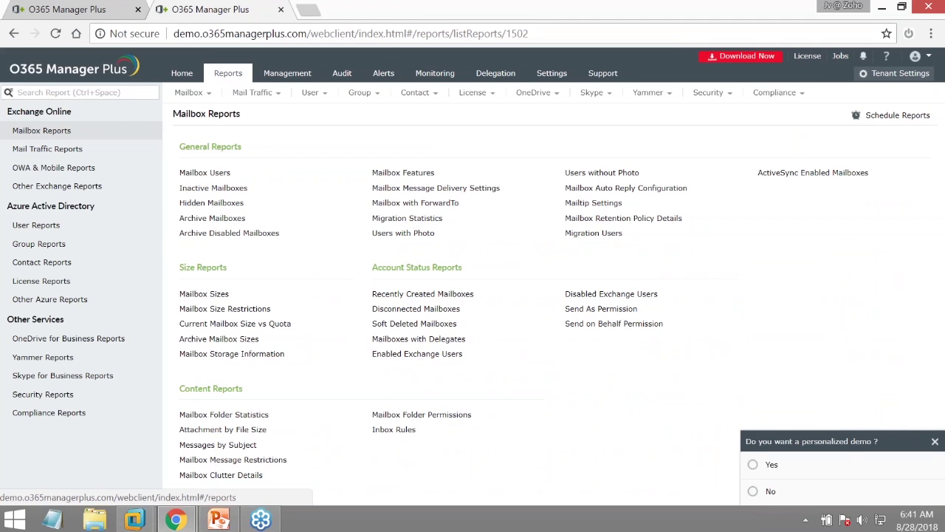
pyautogui.click(88, 95)
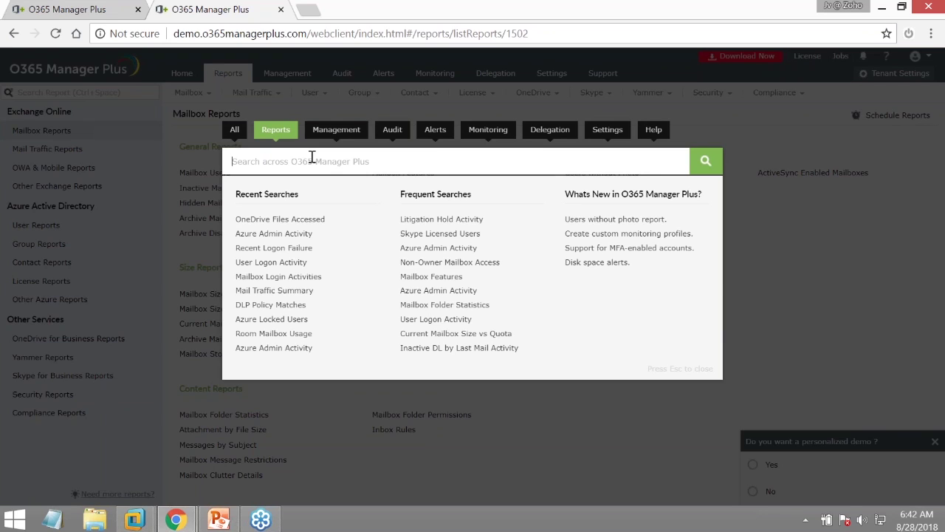
pyautogui.write('l')
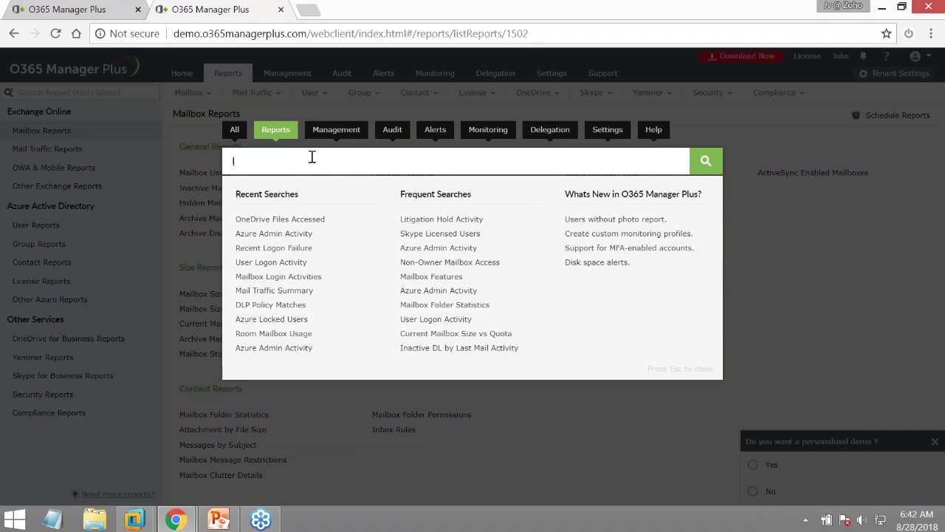
pyautogui.write('og')
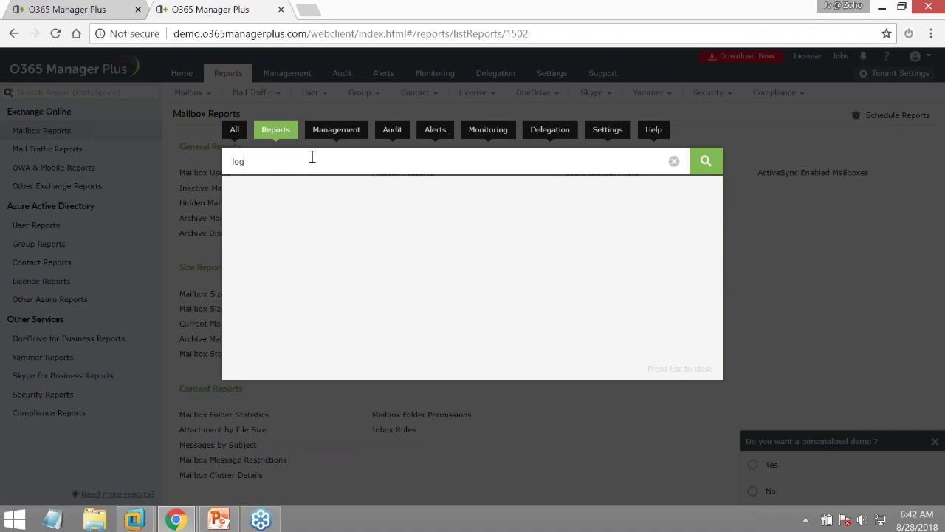
pyautogui.write('on')
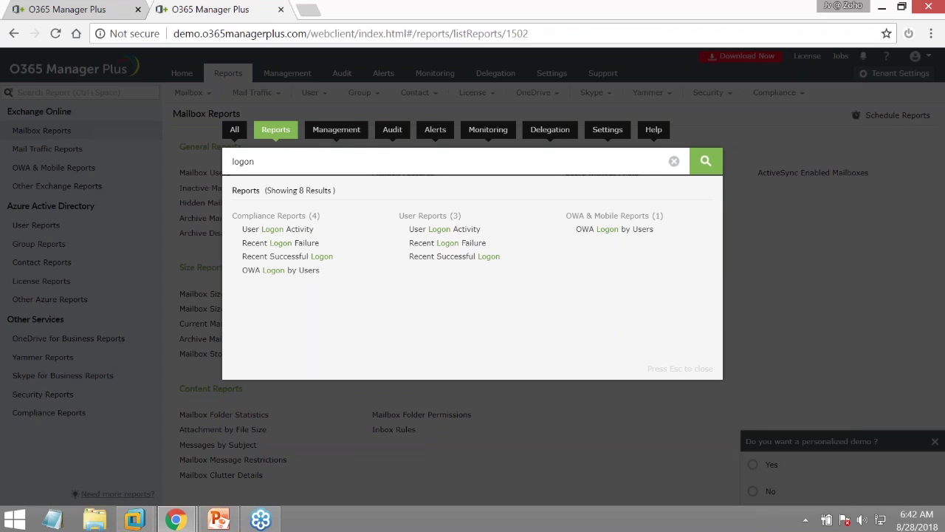
pyautogui.click(459, 234)
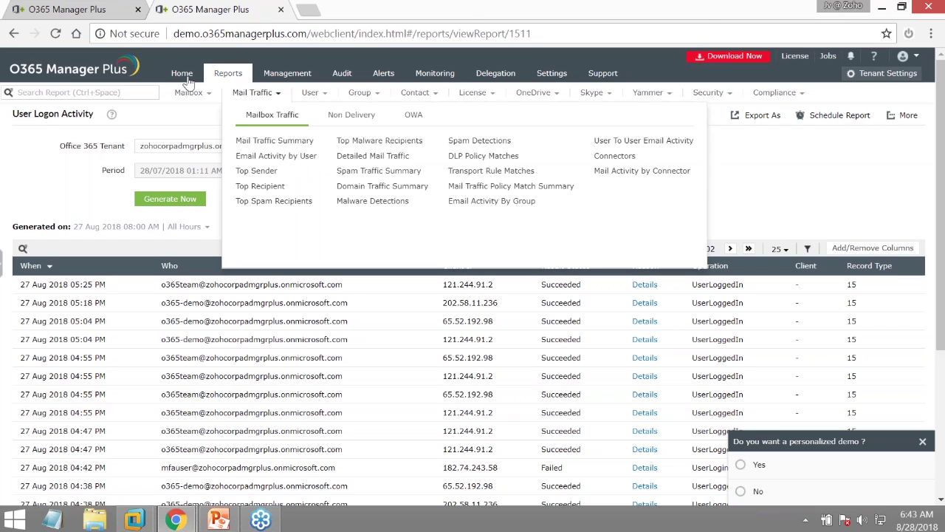
# - Search the reports again for "logon" and open Recent Logon Failure under User Reports
pyautogui.click(228, 79)
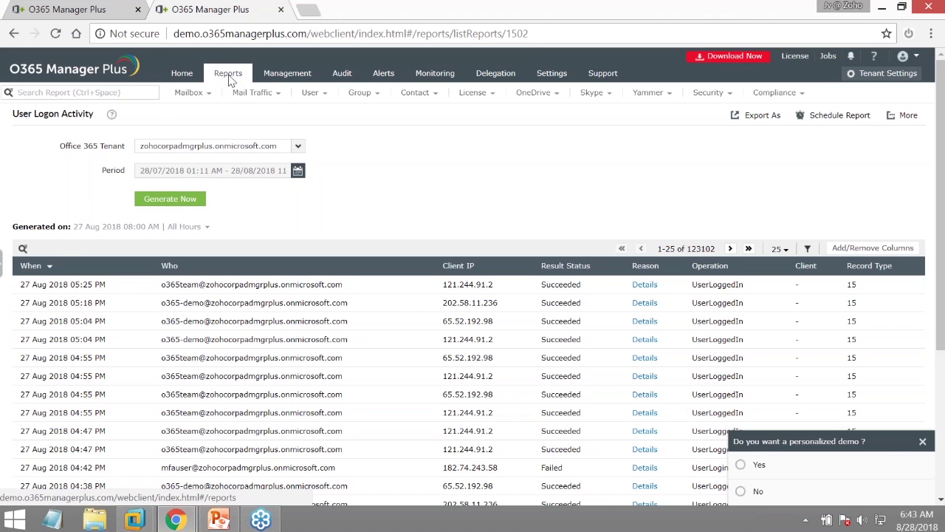
pyautogui.click(58, 92)
pyautogui.write('logo')
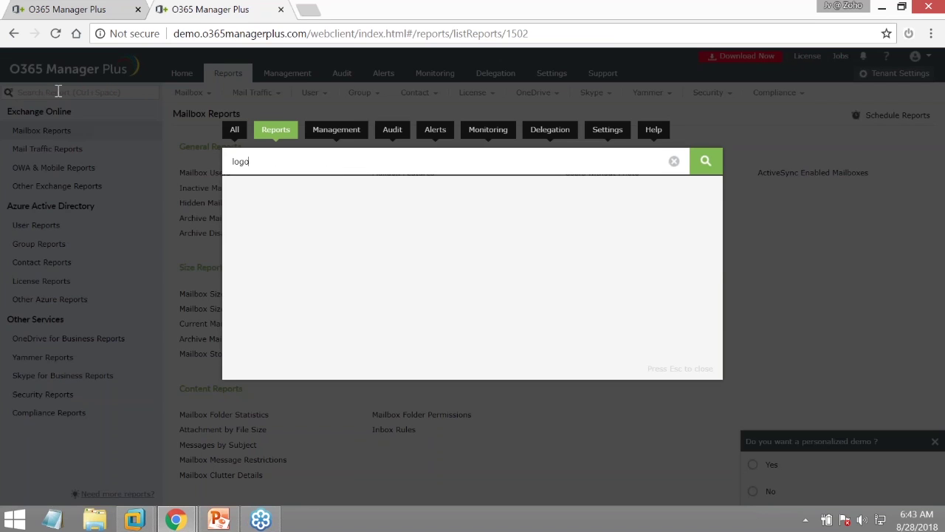
pyautogui.write('on')
pyautogui.press('BackSpace')
pyautogui.press('BackSpace')
pyautogui.write('n')
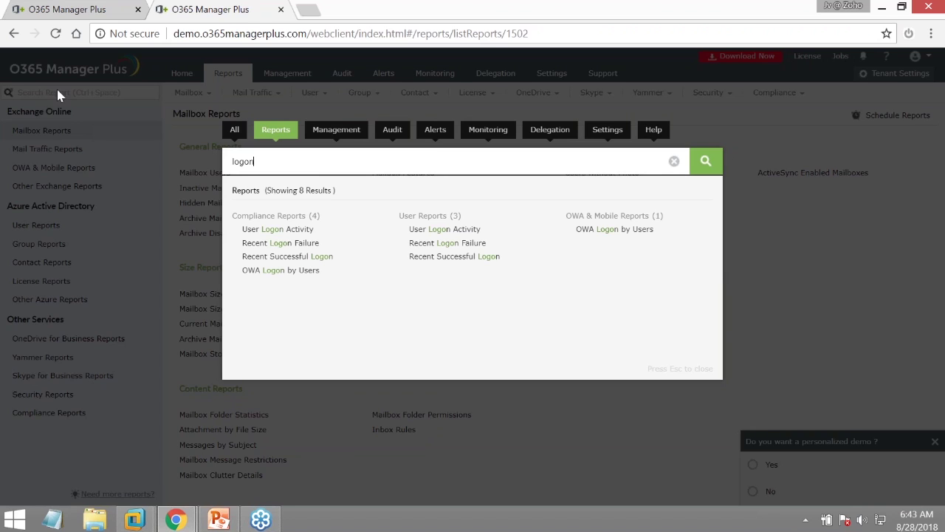
pyautogui.click(422, 246)
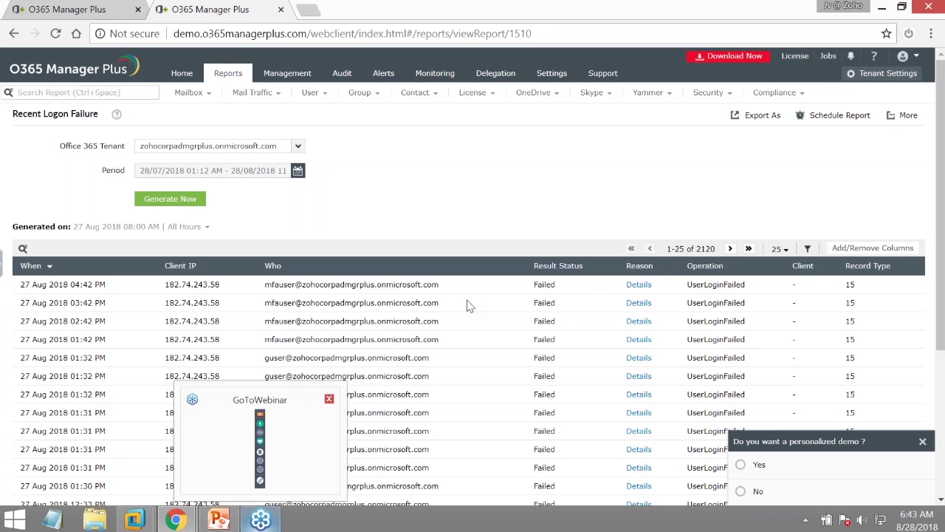
# - Check the reason details of the first failed logon, look through the remaining failures and switch back to the PowerPoint presentation
pyautogui.click(647, 291)
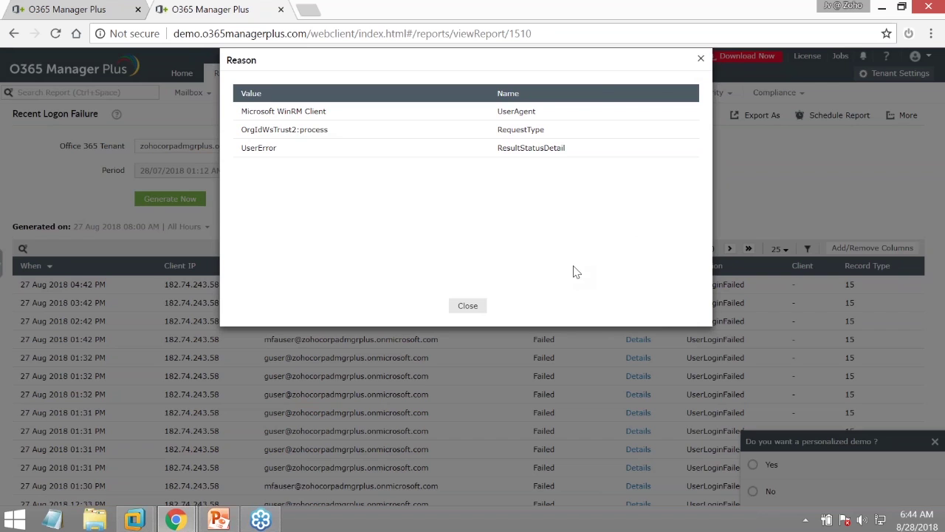
pyautogui.press('Escape')
pyautogui.scroll(-3, 210, 303)
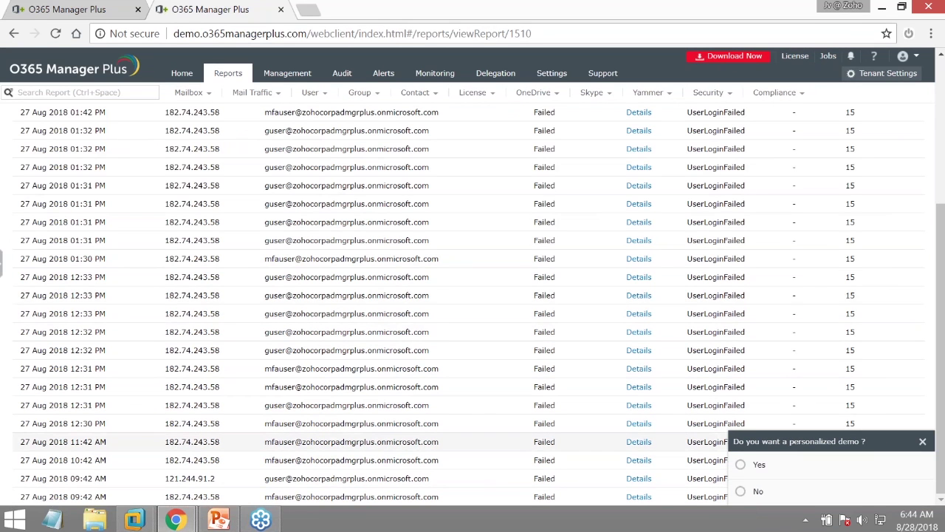
pyautogui.click(230, 523)
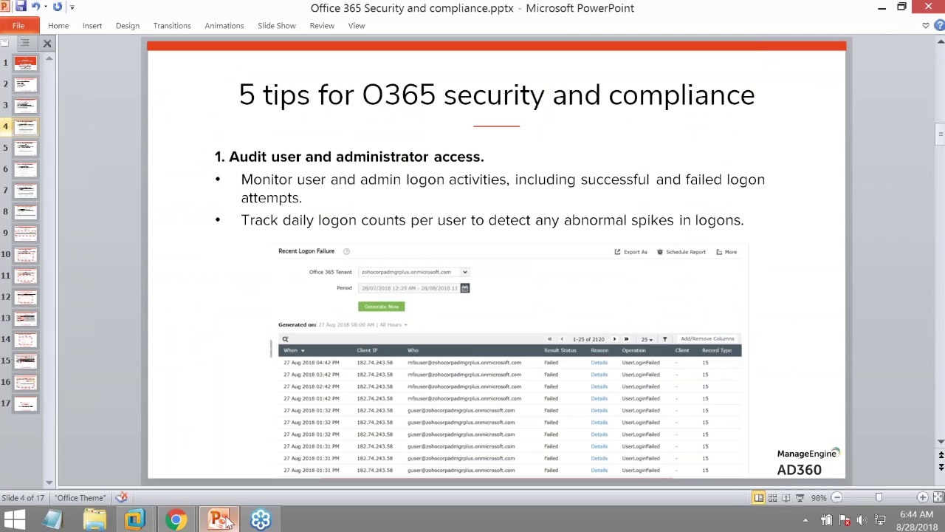
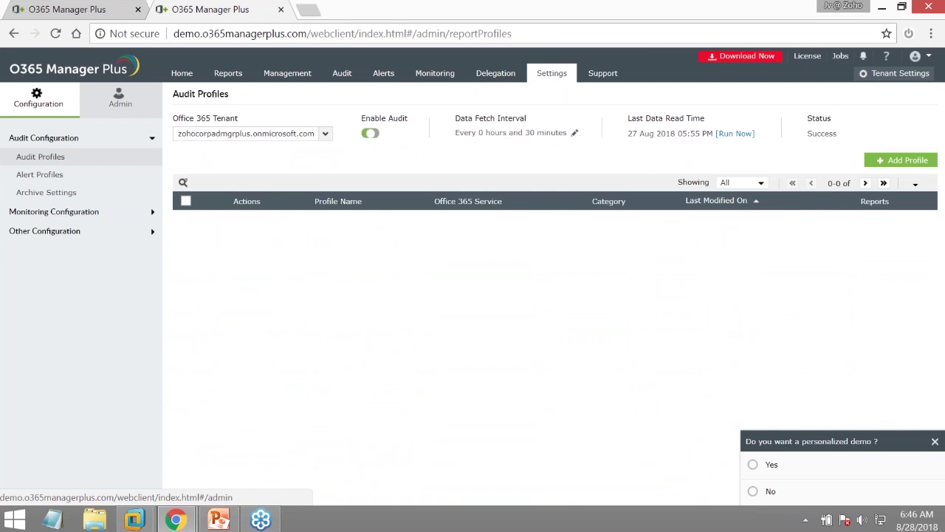
# - Open the archive history in the audit configuration and look through the archived audit log files
pyautogui.click(63, 195)
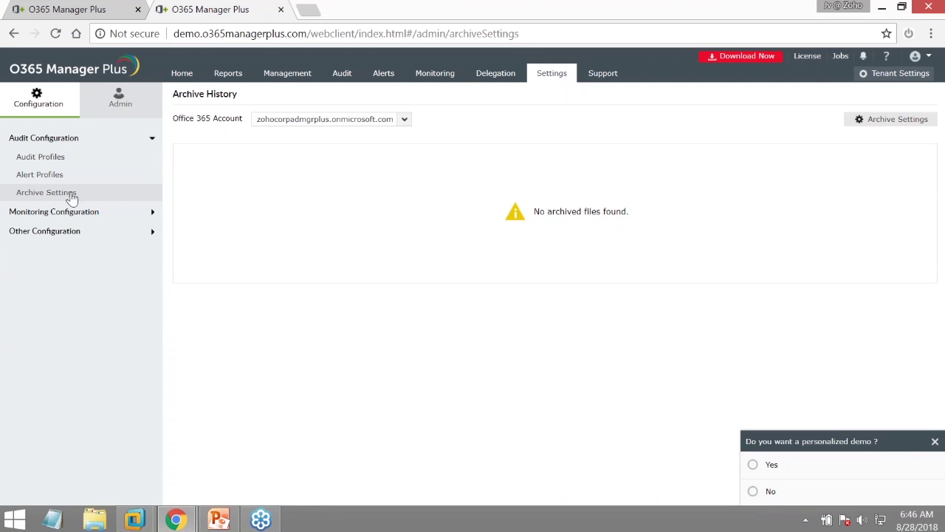
pyautogui.click(72, 194)
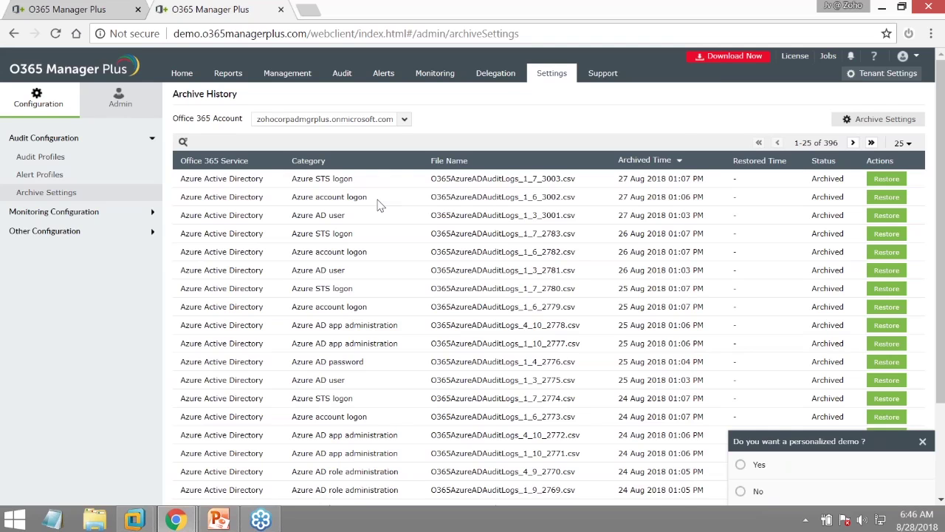
pyautogui.scroll(-1, 767, 247)
pyautogui.scroll(-1, 855, 147)
pyautogui.scroll(3, 628, 192)
pyautogui.scroll(-2, 406, 251)
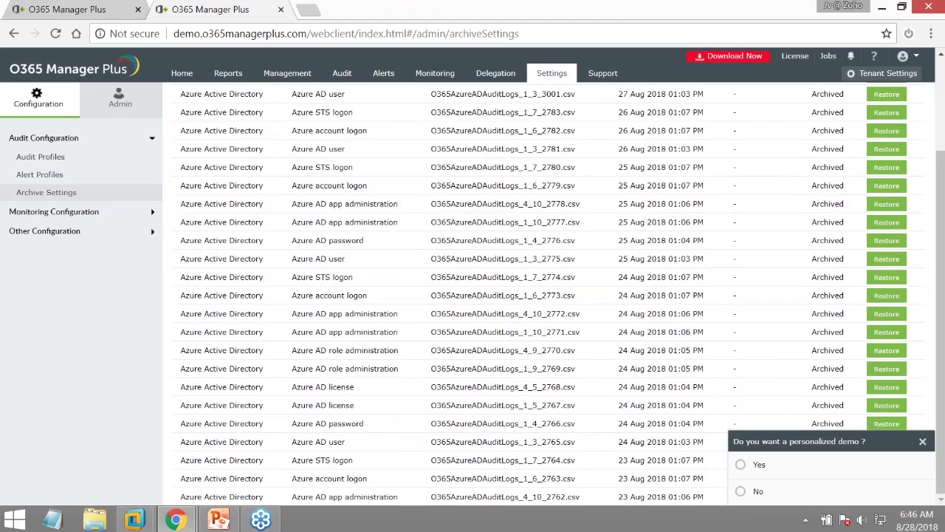
pyautogui.scroll(3, 781, 201)
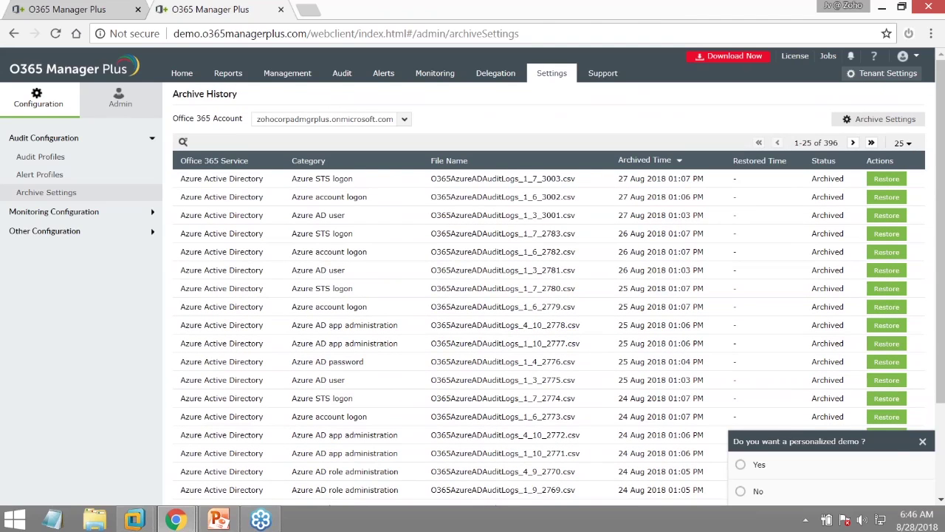
# - Set the archive settings to archive data older than 3650 days, and switch back to the PowerPoint presentation
pyautogui.click(881, 119)
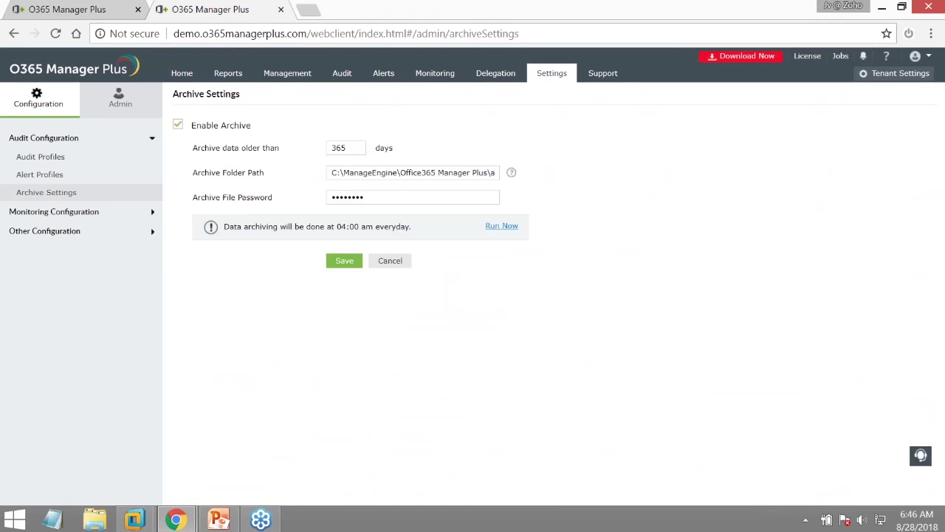
pyautogui.doubleClick(360, 152)
pyautogui.write('2')
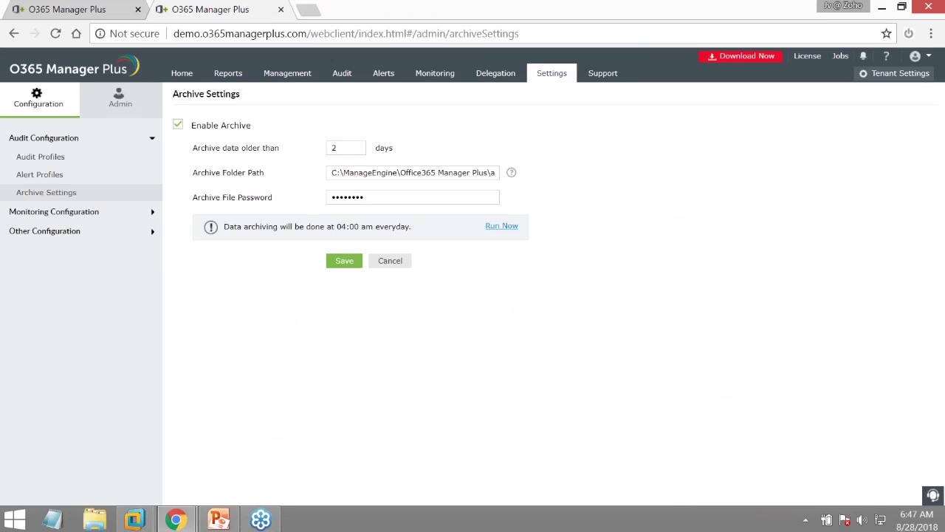
pyautogui.write('650')
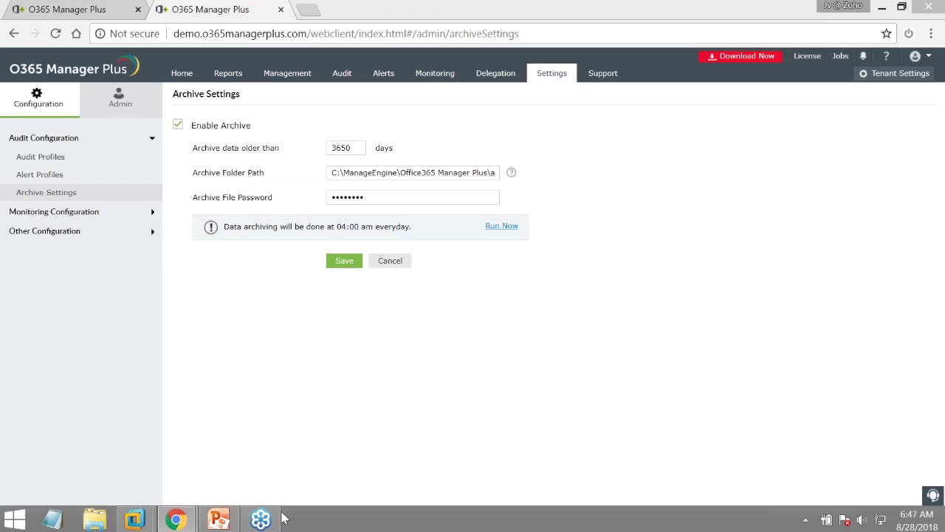
pyautogui.click(215, 517)
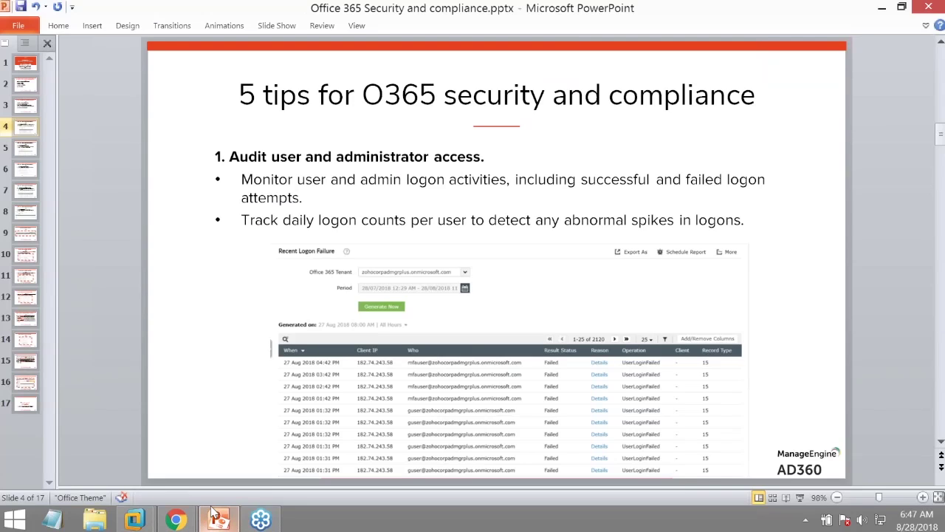
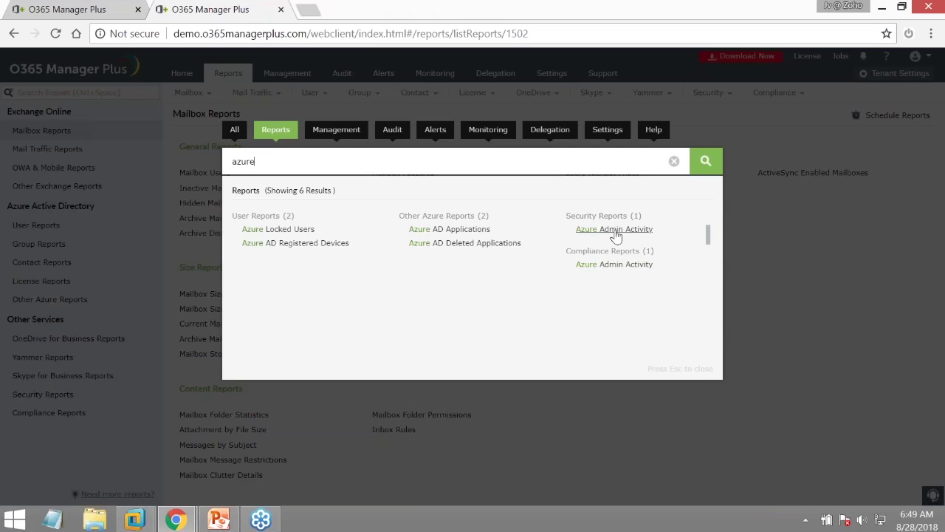
# - Open the Azure Admin Activity report under Security Reports and look through the listed admin activities
pyautogui.click(617, 230)
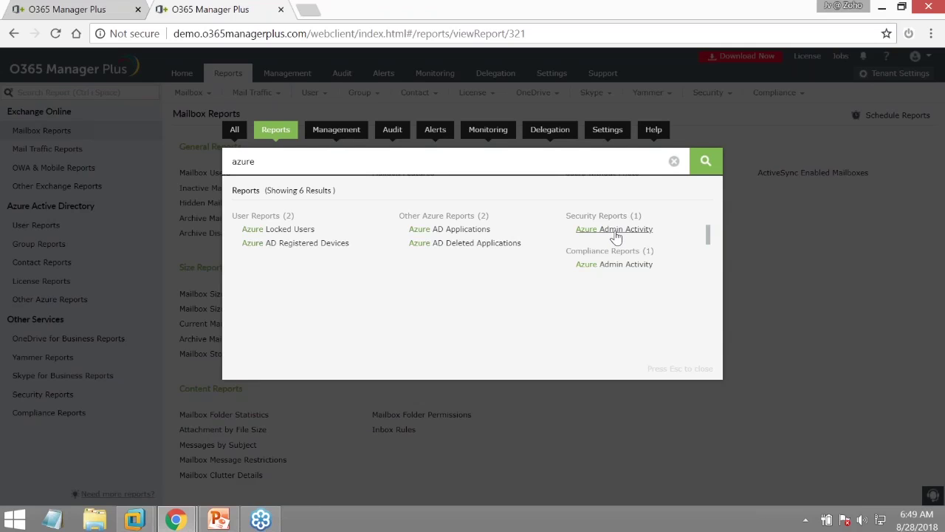
pyautogui.click(618, 229)
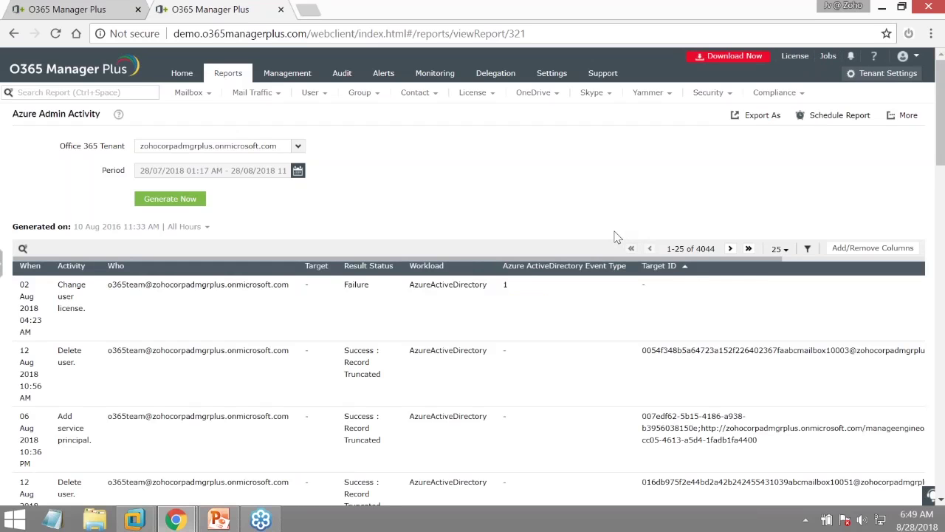
pyautogui.scroll(-6, 415, 397)
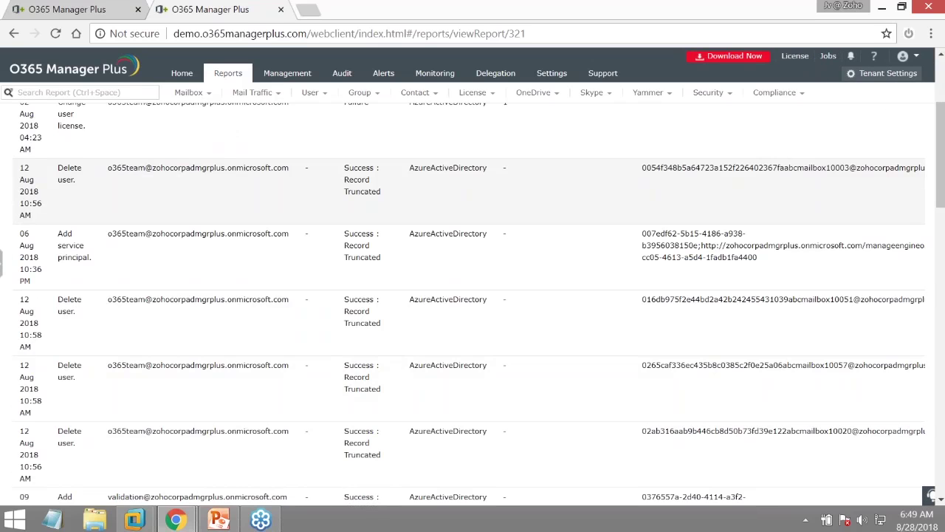
pyautogui.scroll(-1, 473, 295)
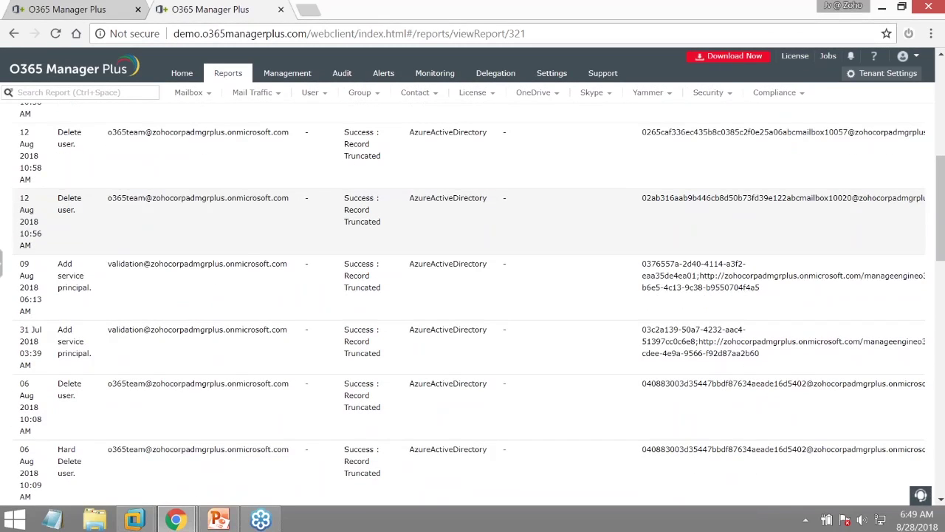
pyautogui.scroll(-2, 473, 295)
pyautogui.scroll(-7, 472, 296)
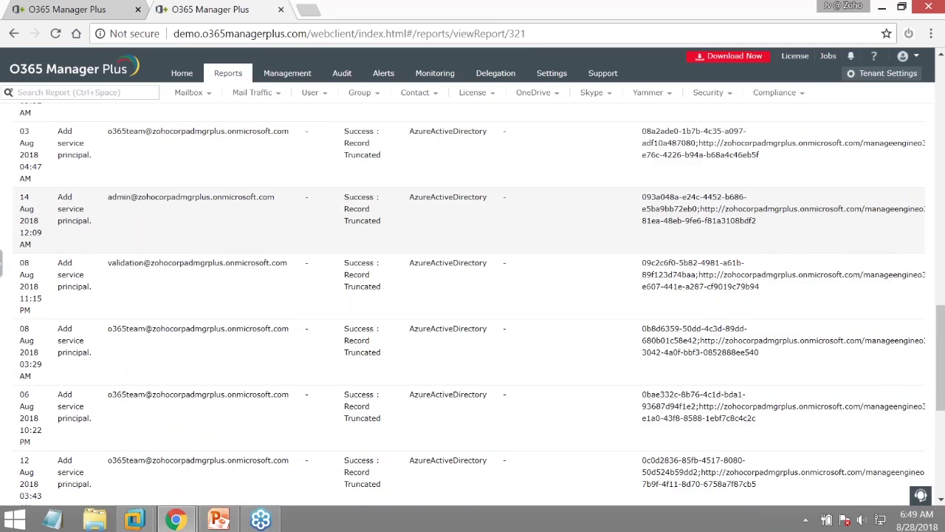
pyautogui.scroll(-4, 472, 296)
pyautogui.scroll(15, 473, 296)
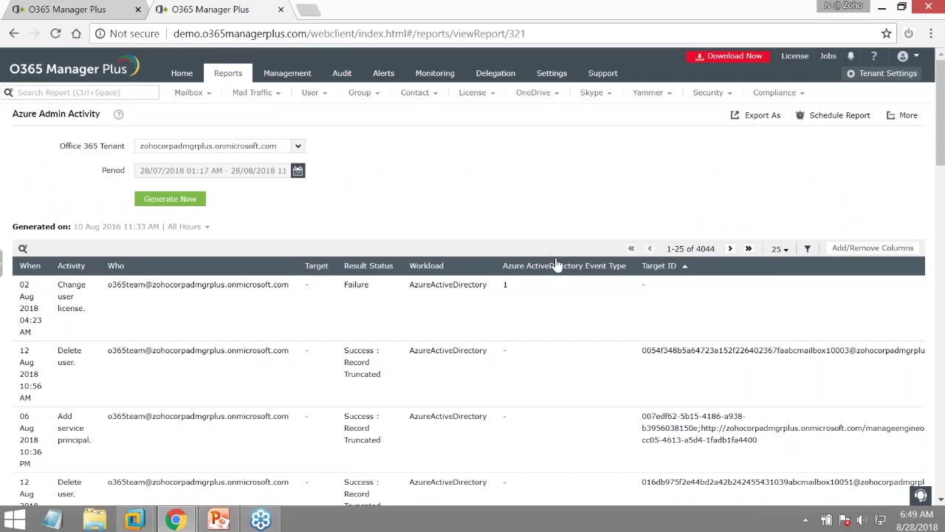
# - Look through all columns of the Azure Admin Activity report and check its available and selected columns without changing them
pyautogui.hscroll(5, 675, 269)
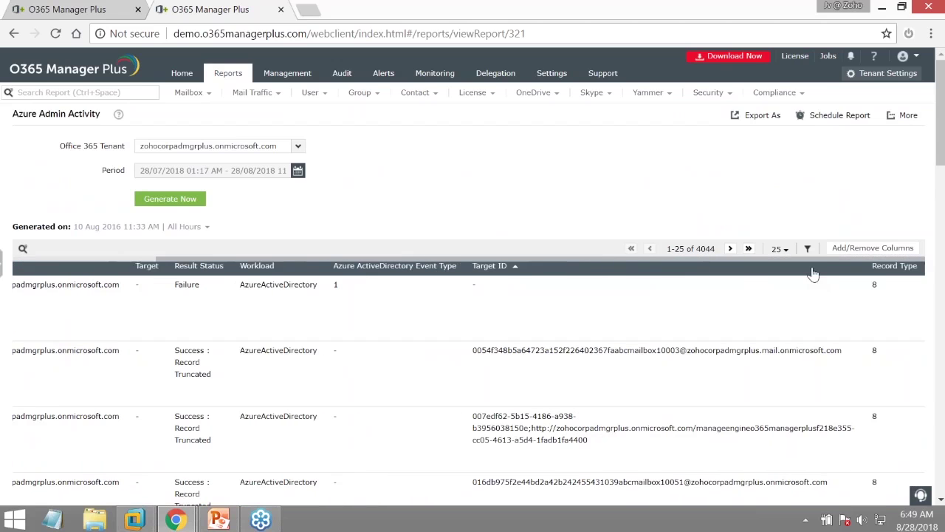
pyautogui.hscroll(-5, 316, 295)
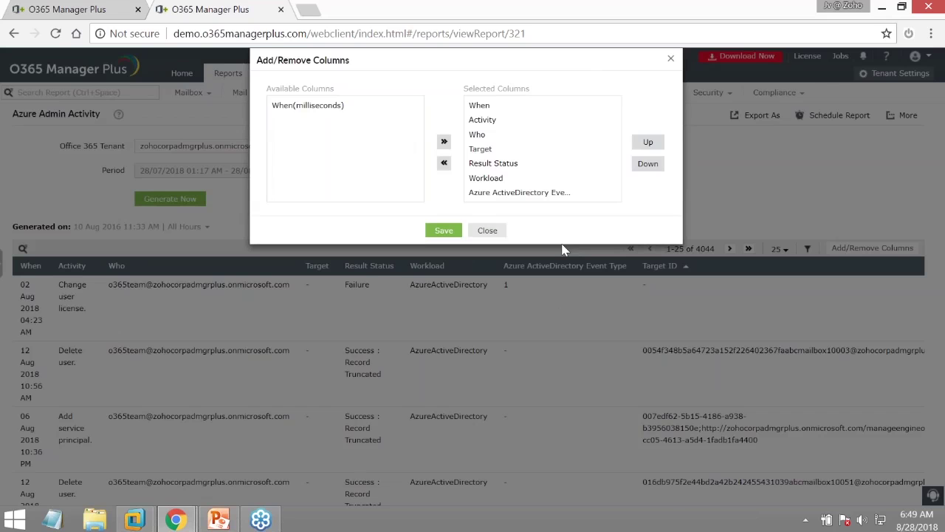
pyautogui.scroll(-3, 517, 174)
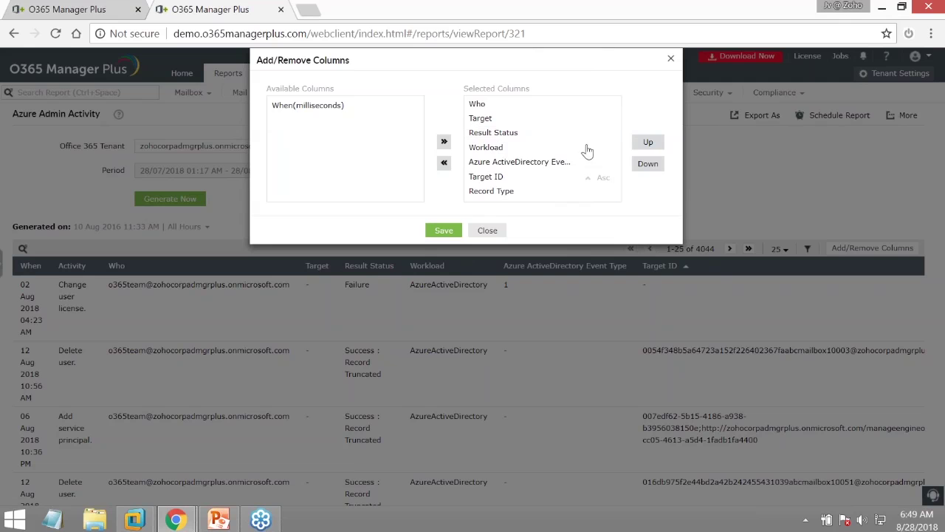
pyautogui.click(488, 230)
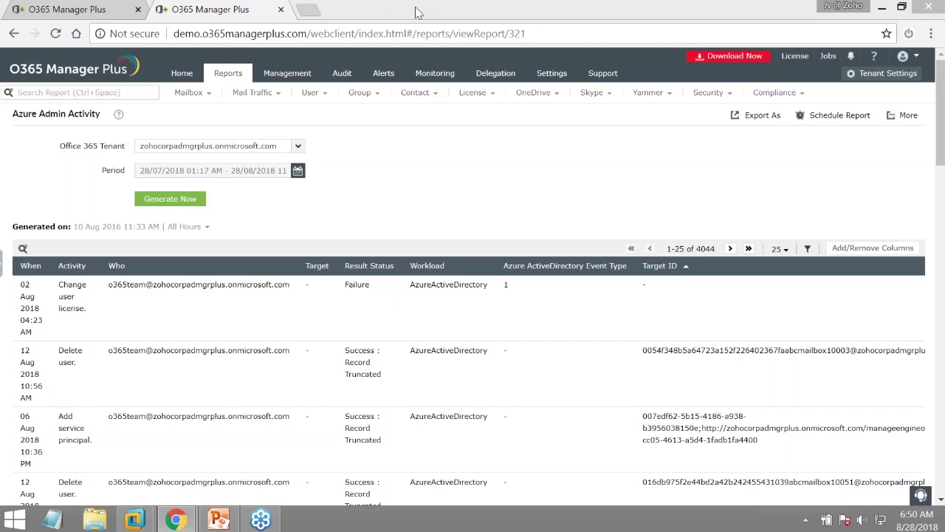
# - Open the Admin Role changes audit report under Azure AD Role Administration and look through the recorded role assignments
pyautogui.click(344, 79)
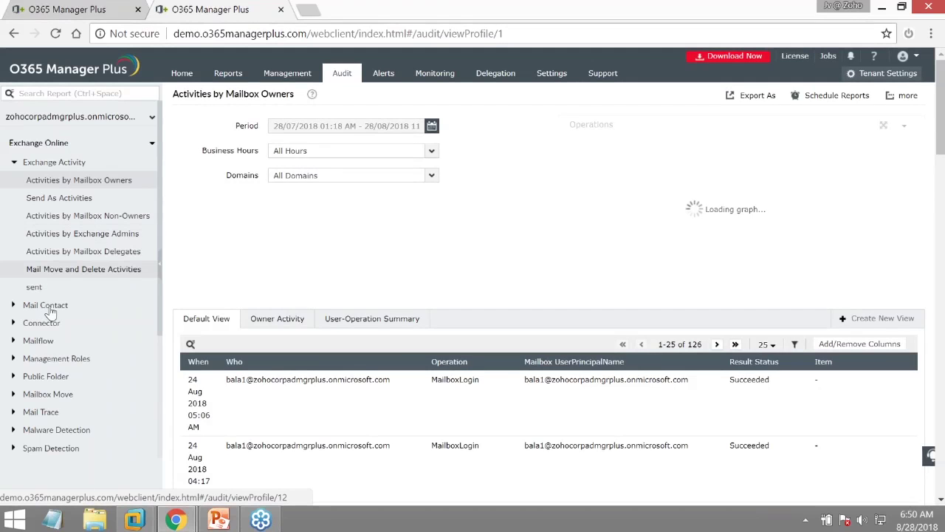
pyautogui.click(152, 145)
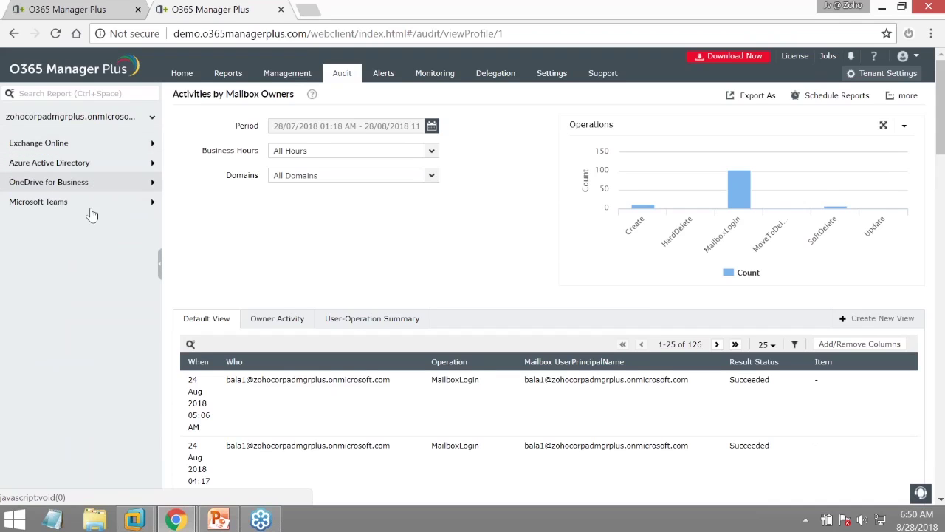
pyautogui.click(98, 171)
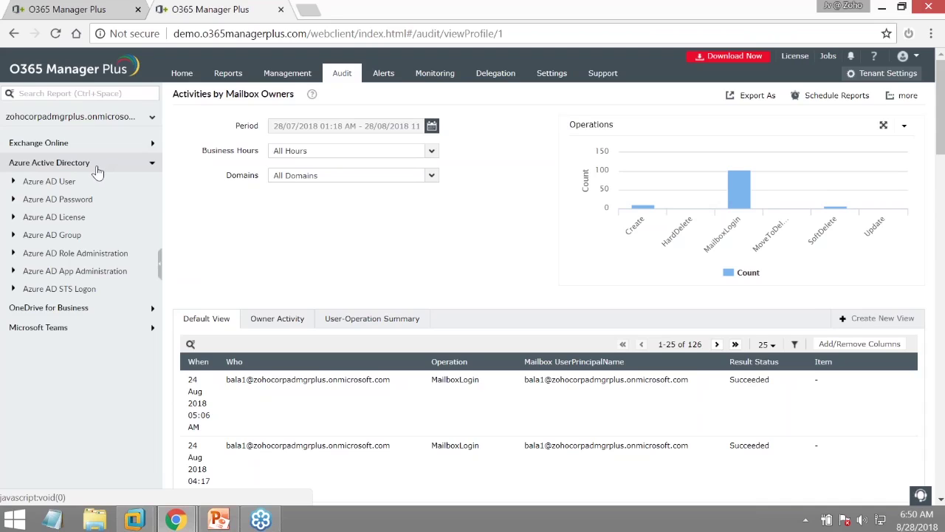
pyautogui.click(76, 253)
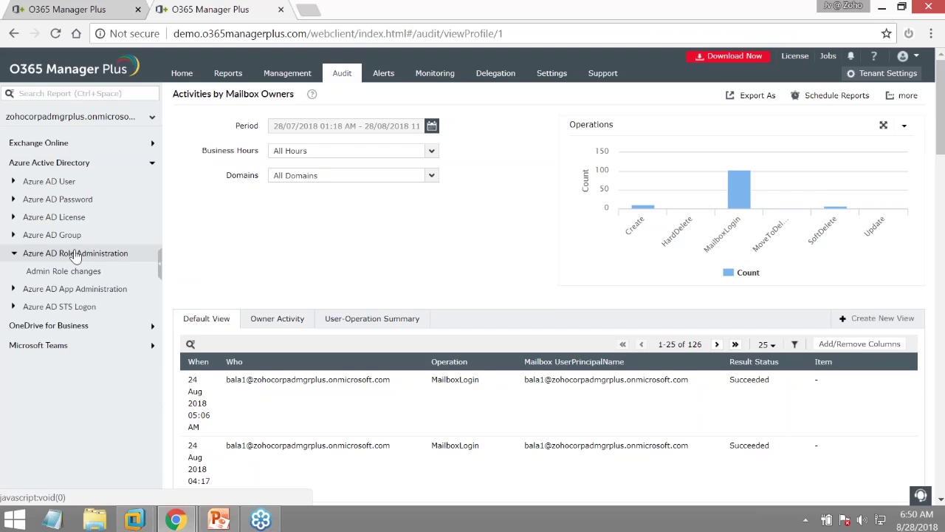
pyautogui.click(36, 278)
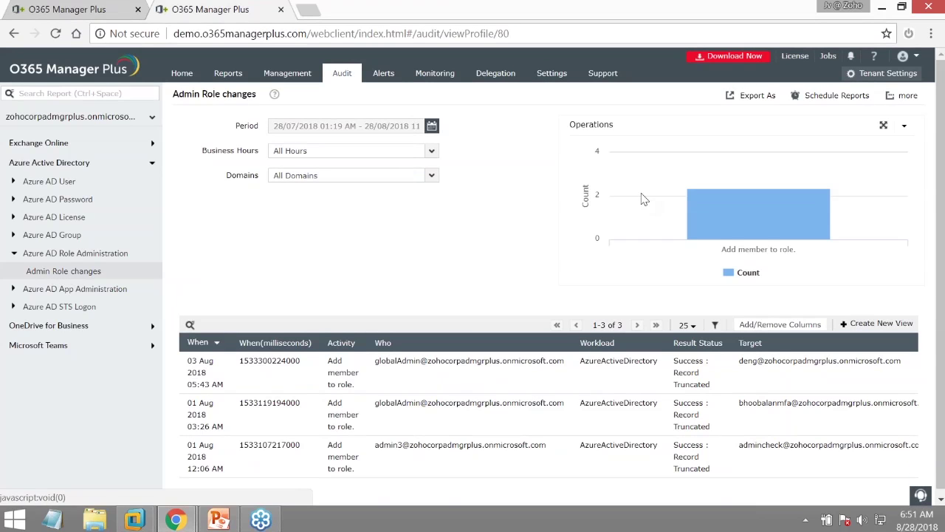
pyautogui.moveTo(742, 203)
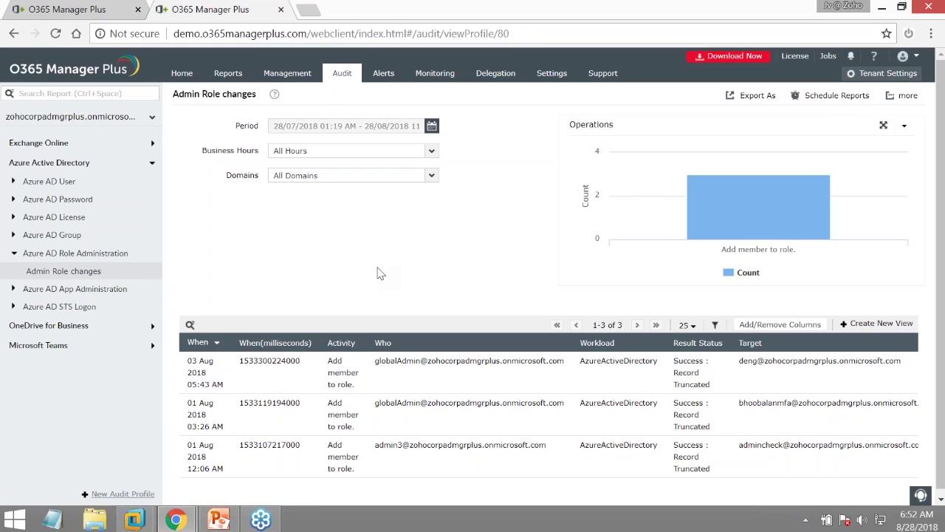
pyautogui.scroll(-1, 377, 273)
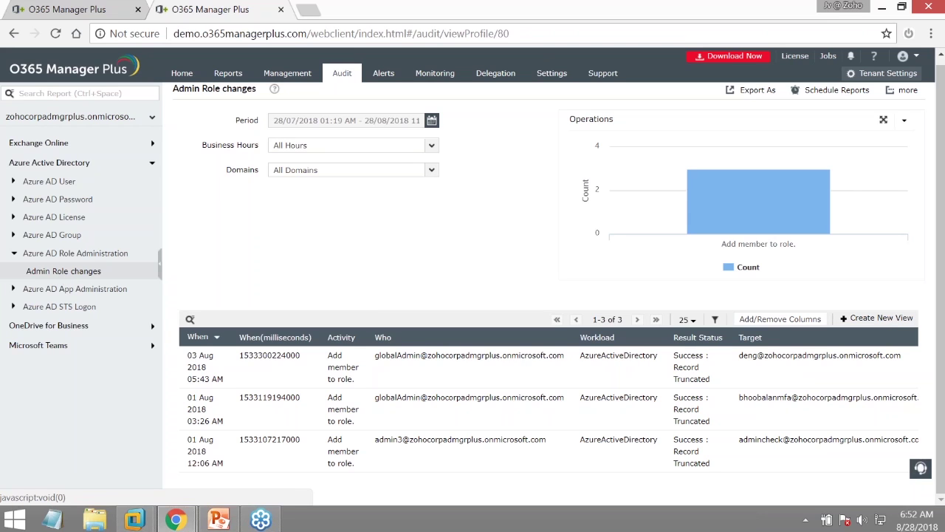
# - Switch to the PowerPoint presentation, show the administrator activities slide full screen, and go to slide 6 on multi-factor authentication
pyautogui.hotkey('alt', 'Tab')
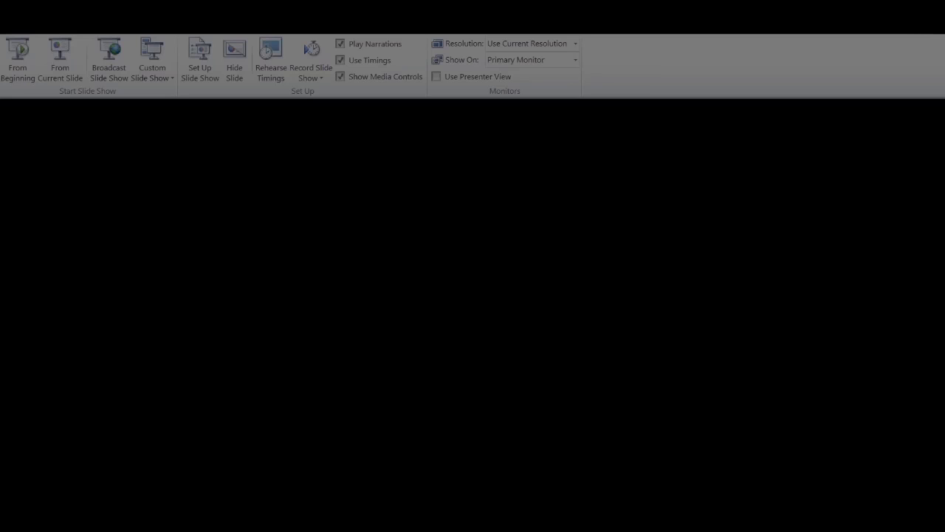
pyautogui.hotkey('shift', 'F5')
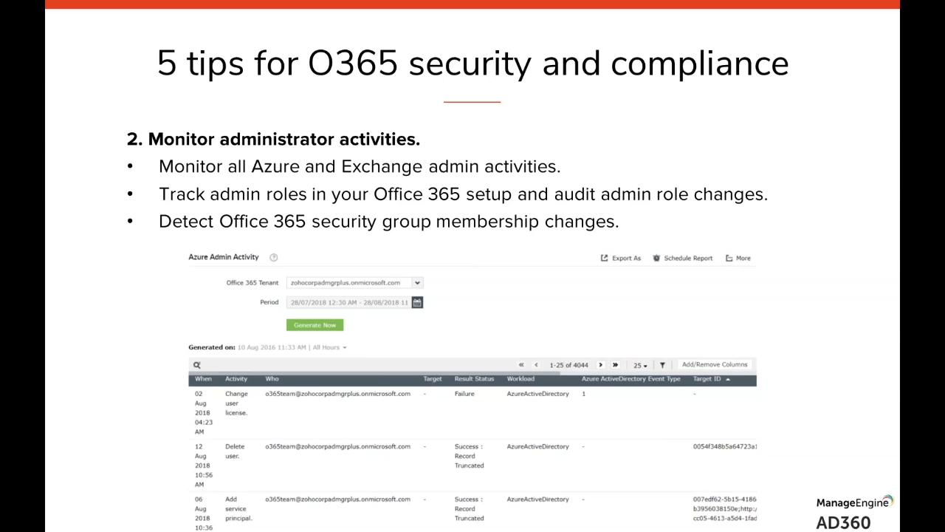
pyautogui.press('Right')
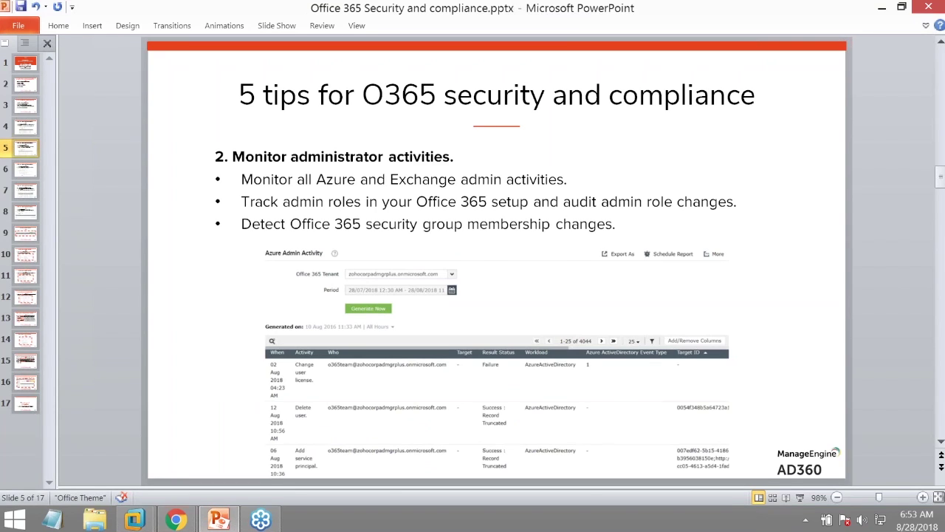
pyautogui.click(26, 170)
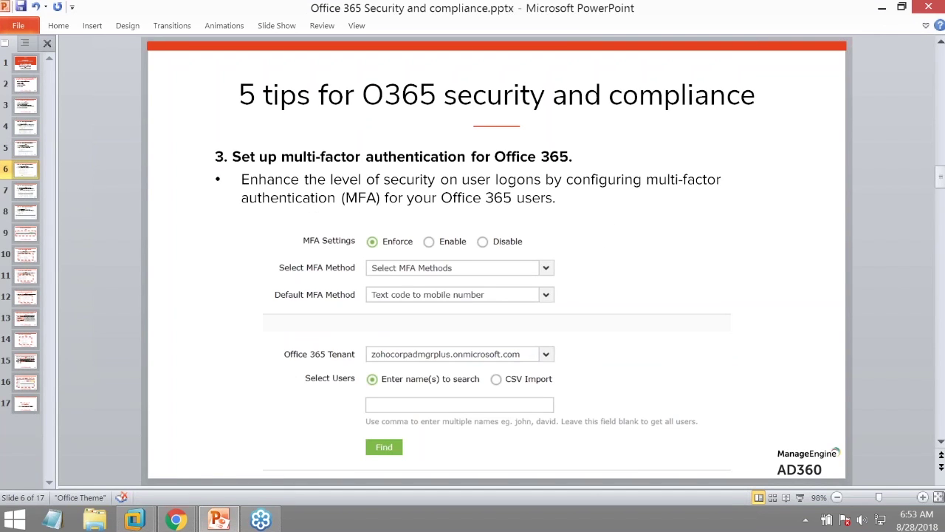
# - Switch back to O365 Manager Plus in Chrome and open the MFA Settings task for bulk user modification
pyautogui.click(178, 520)
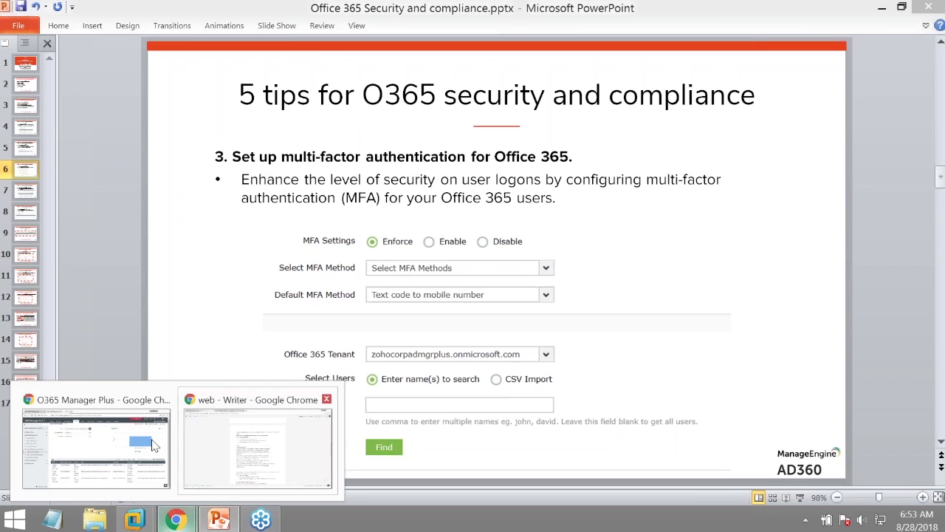
pyautogui.click(96, 444)
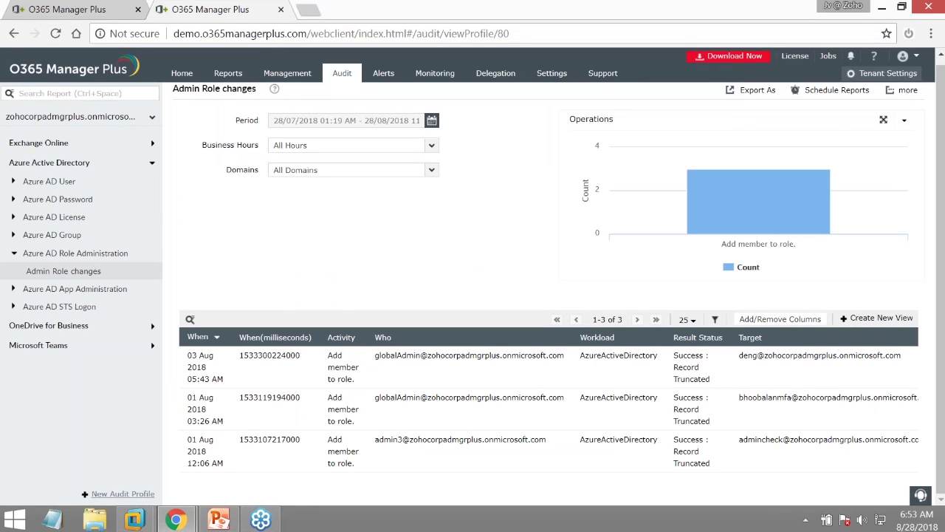
pyautogui.click(286, 77)
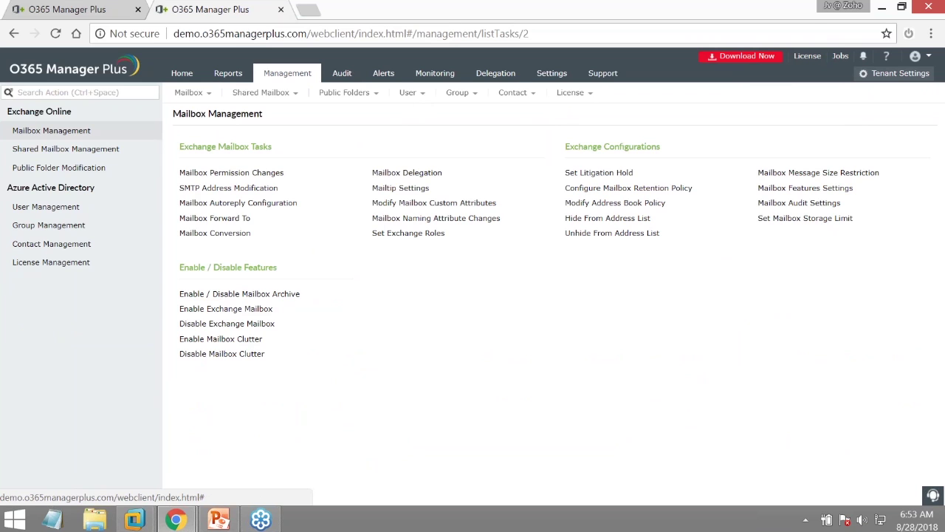
pyautogui.click(410, 94)
pyautogui.click(569, 116)
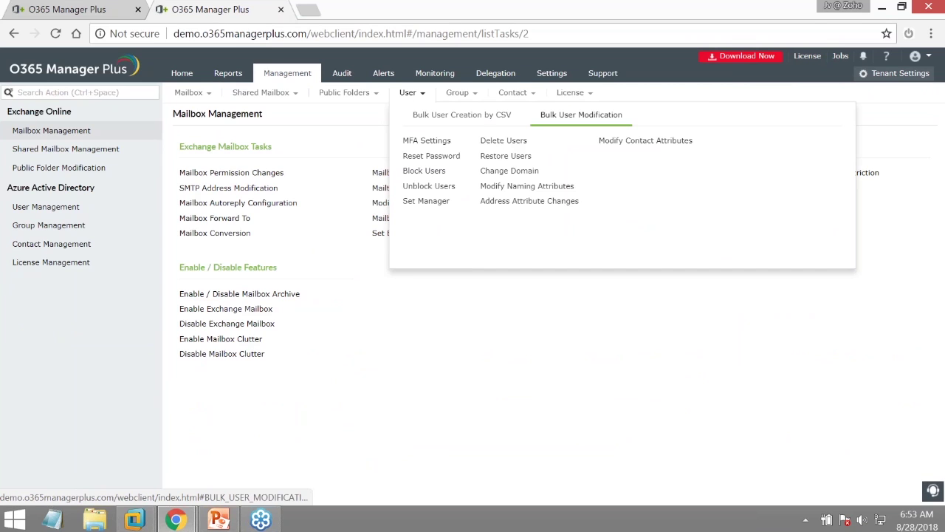
pyautogui.click(443, 142)
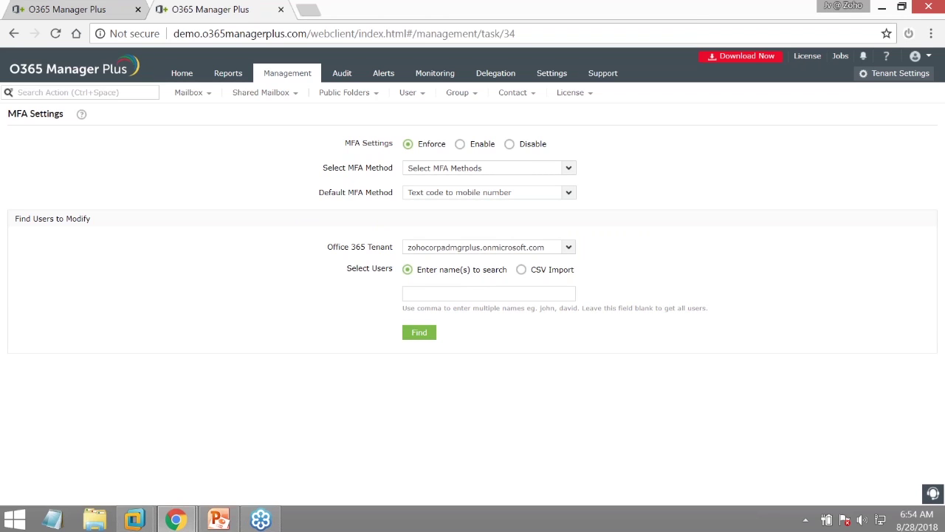
# - Look through the selectable MFA methods and the default MFA method options without changing them
pyautogui.click(479, 170)
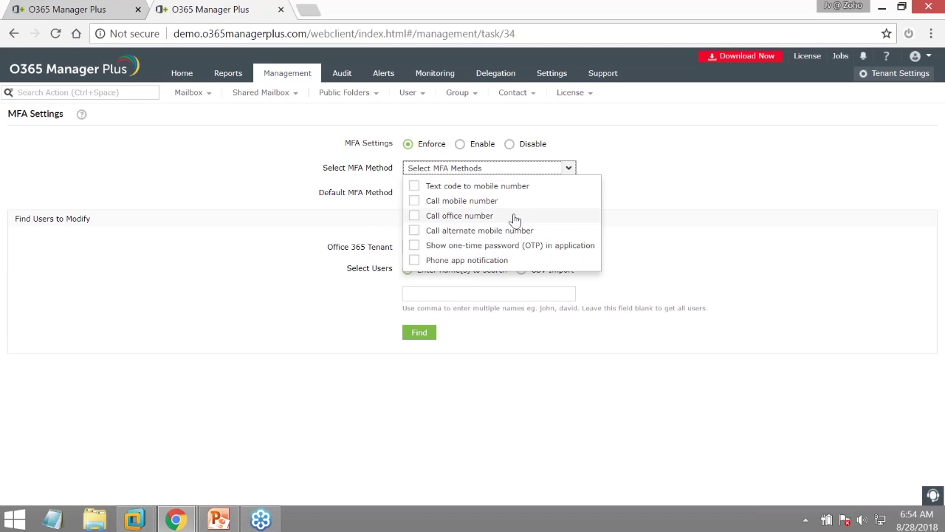
pyautogui.click(566, 168)
pyautogui.click(566, 167)
pyautogui.click(559, 173)
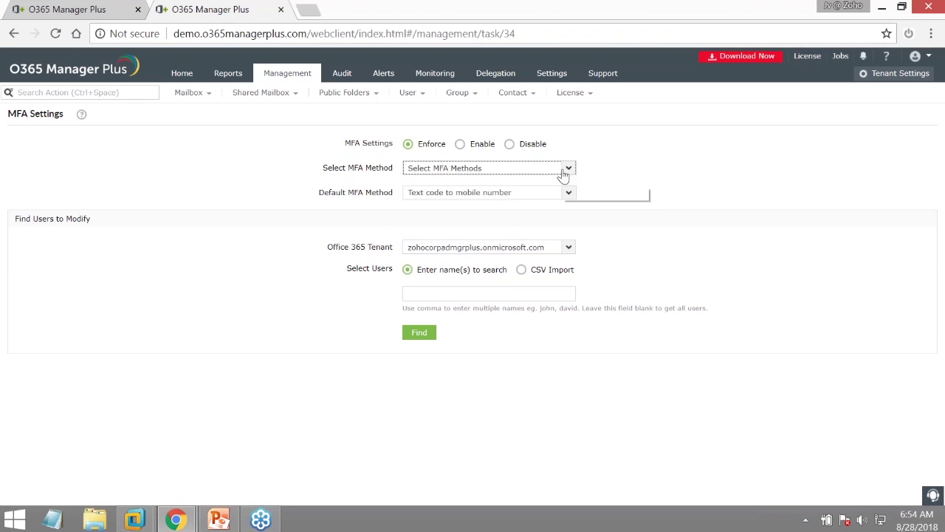
pyautogui.click(565, 176)
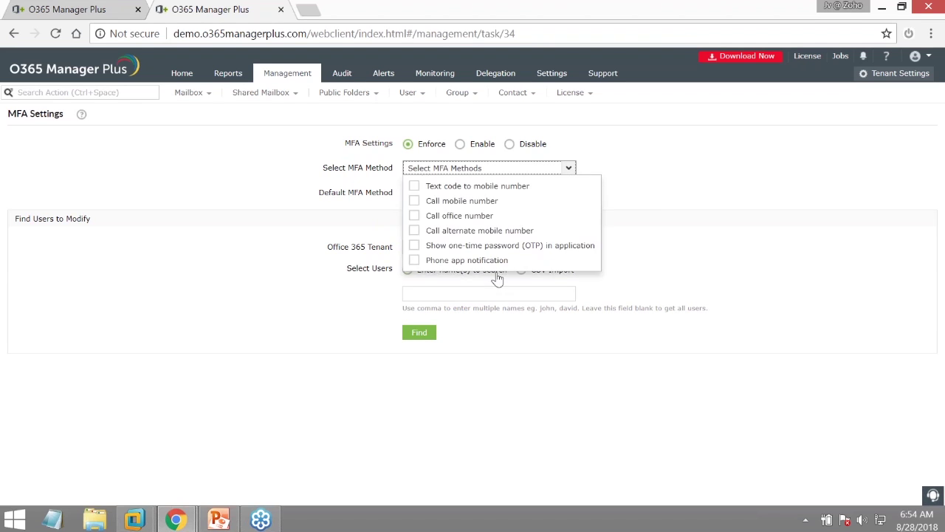
pyautogui.click(570, 169)
pyautogui.click(571, 195)
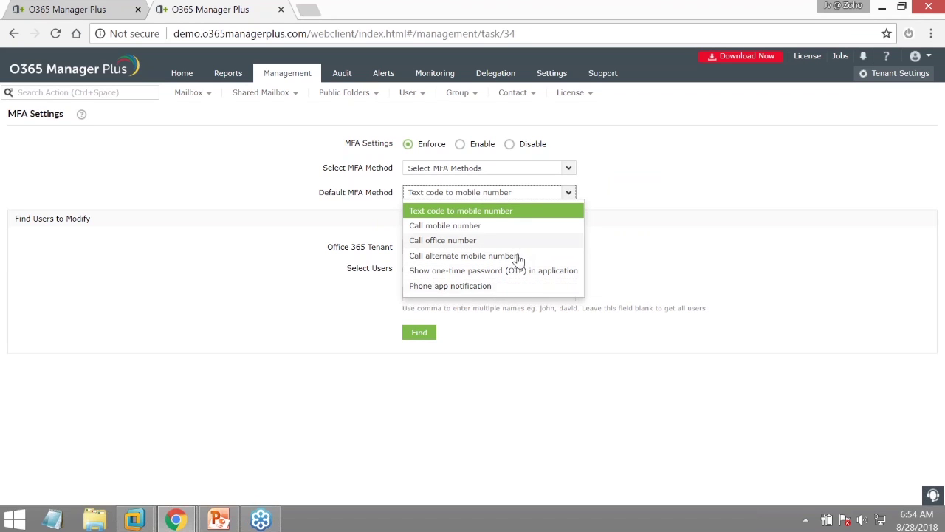
pyautogui.click(517, 322)
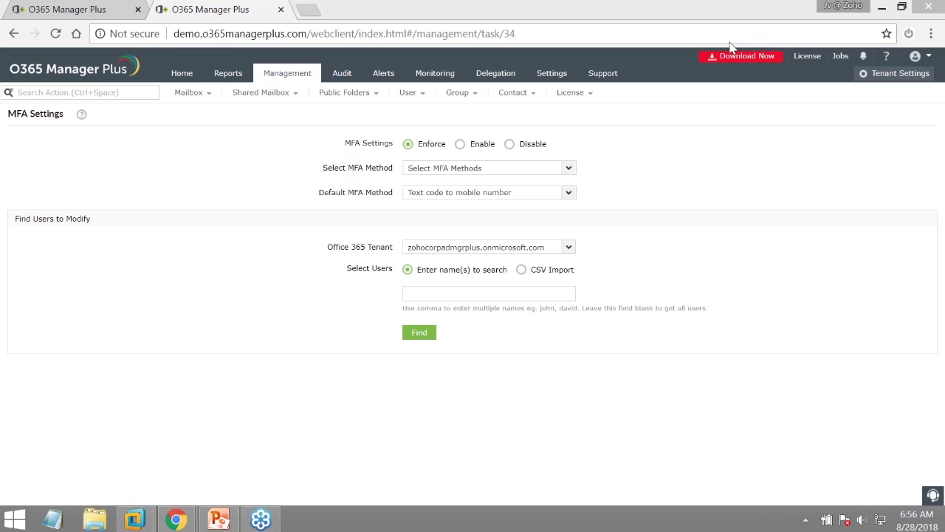
# - Switch to the PowerPoint presentation, start the slide show from the current slide and advance to the custom audit profiles tip
pyautogui.click(218, 520)
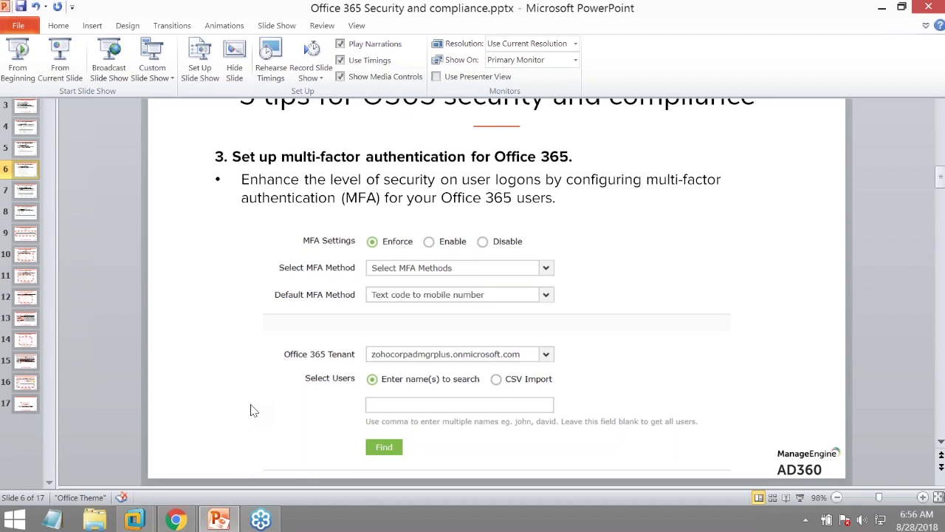
pyautogui.hotkey('shift', 'F5')
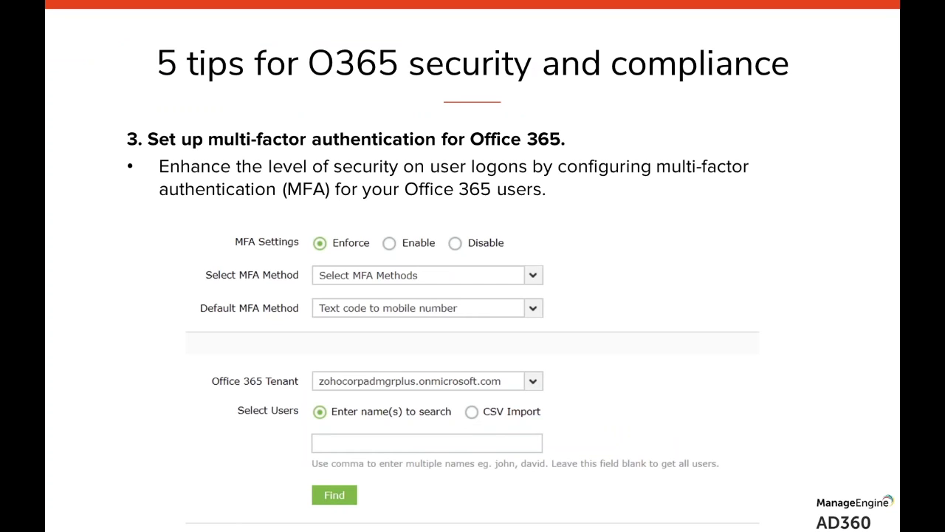
pyautogui.press('Right')
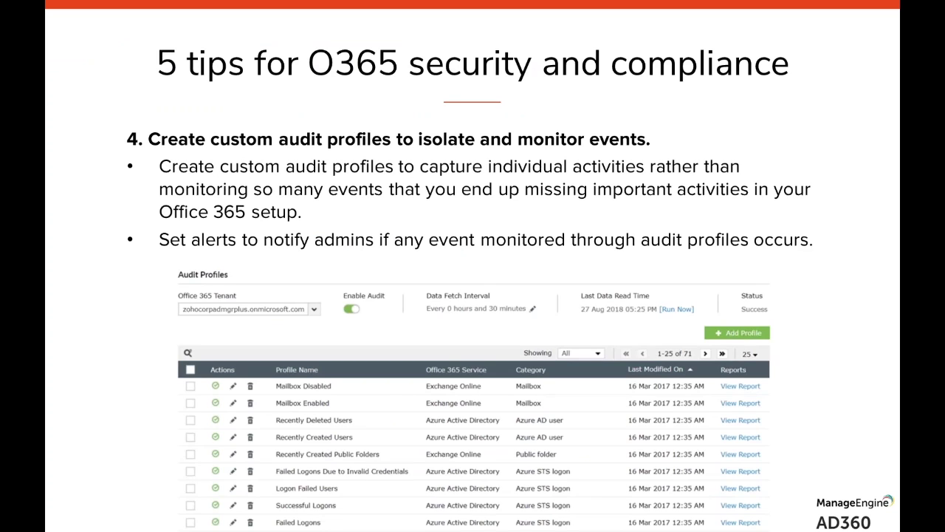
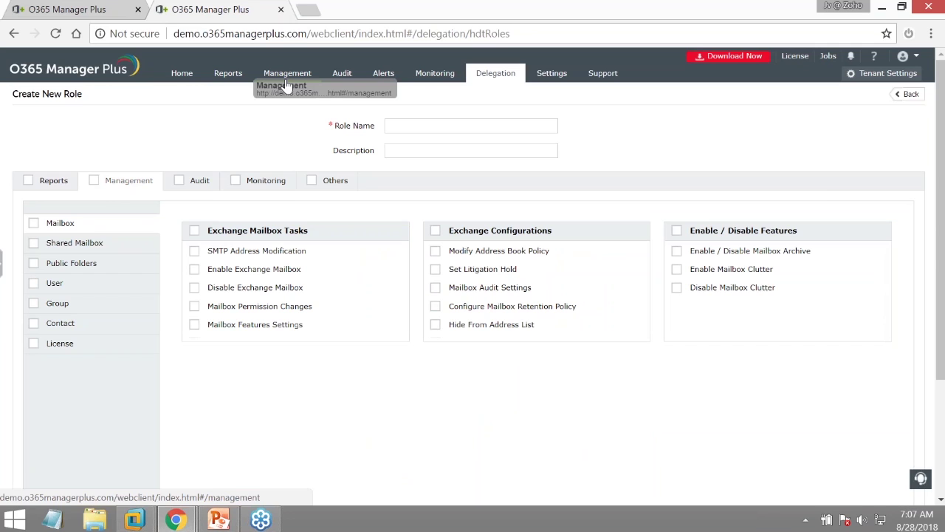
# - Look through the bulk user creation and bulk user modification tasks in Management, and return to the home dashboard
pyautogui.click(287, 75)
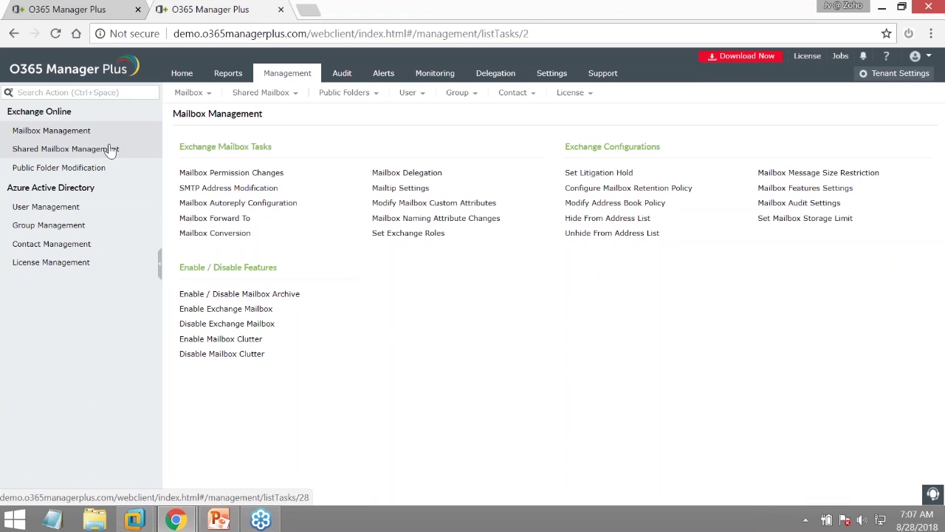
pyautogui.click(410, 92)
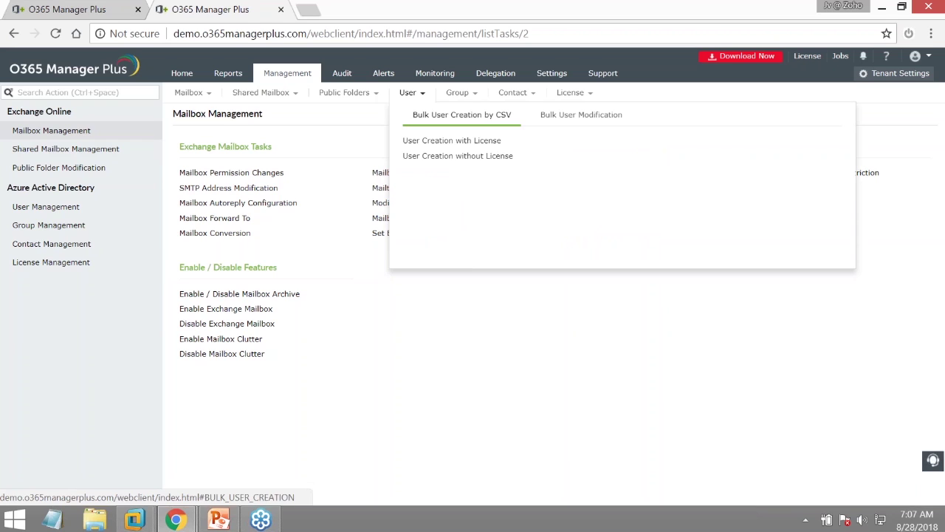
pyautogui.click(567, 121)
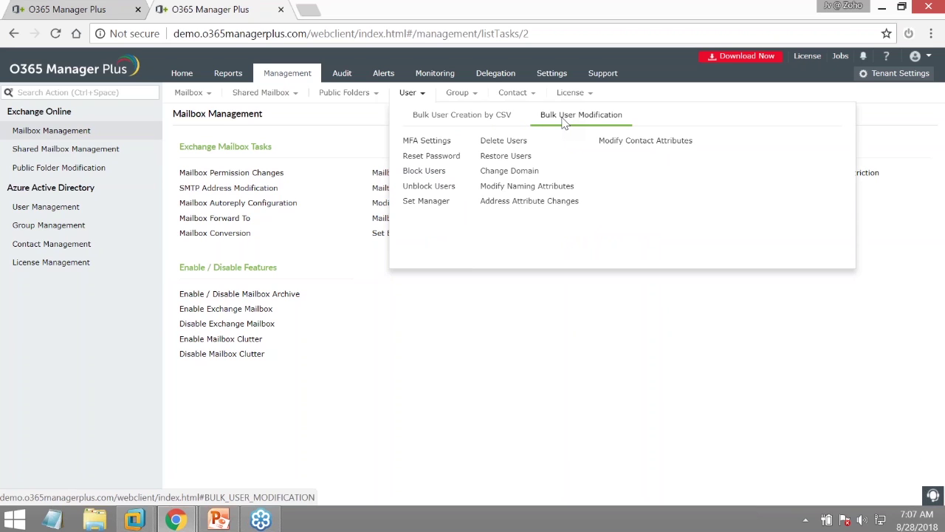
pyautogui.click(439, 119)
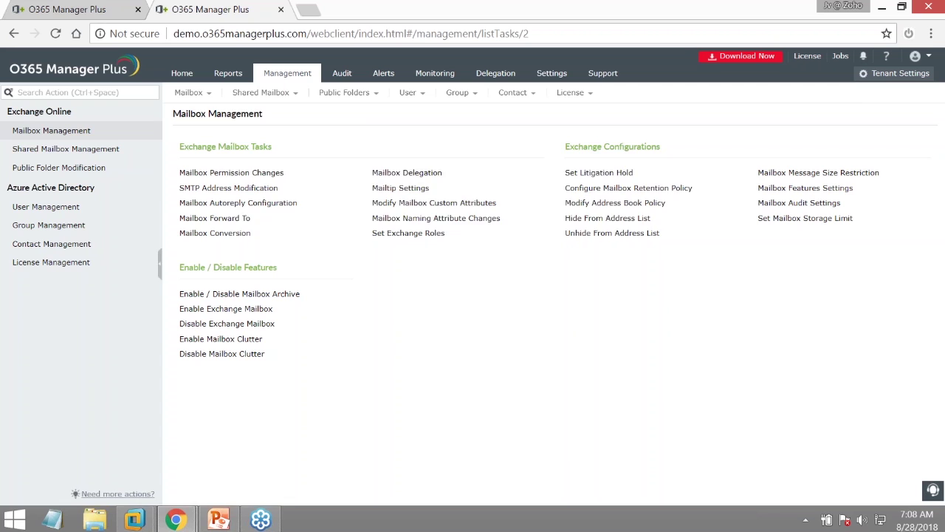
pyautogui.moveTo(260, 92)
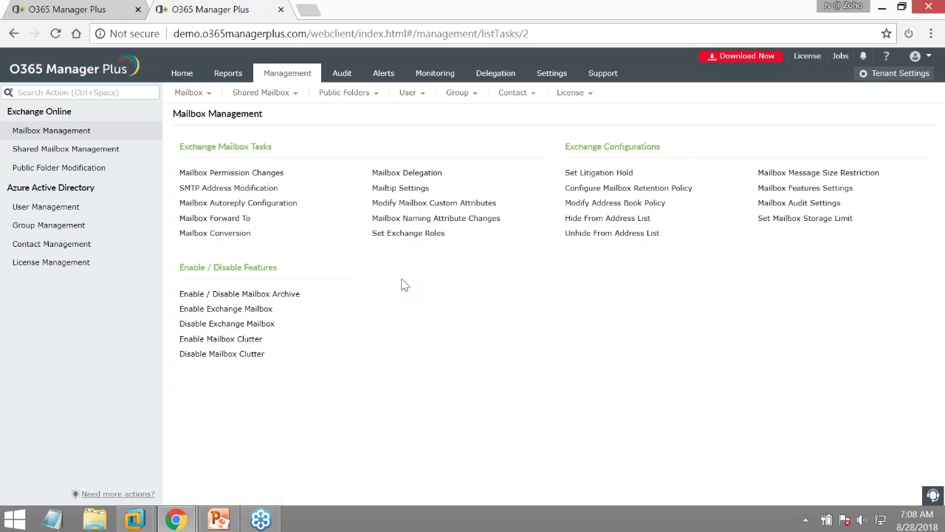
pyautogui.click(182, 73)
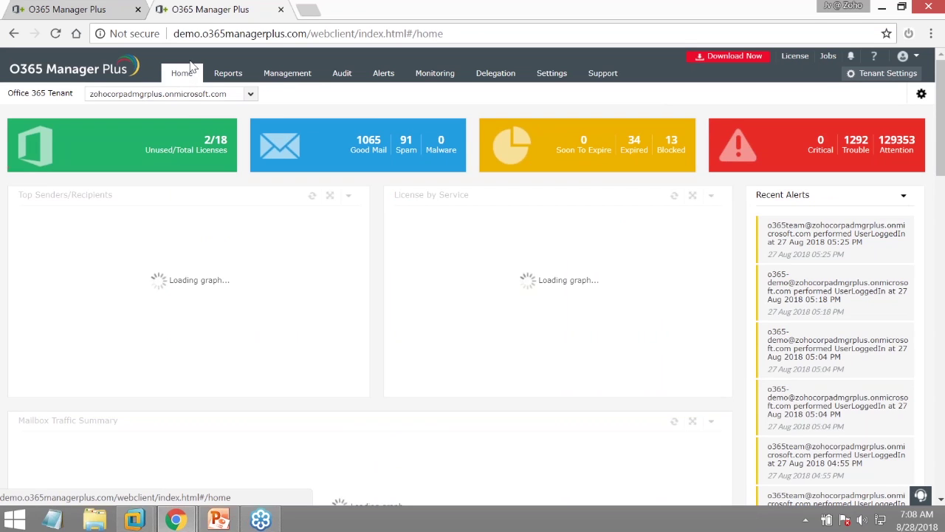
# - Open the Azure Active Directory user management tasks to review the bulk user creation and modification options
pyautogui.click(278, 81)
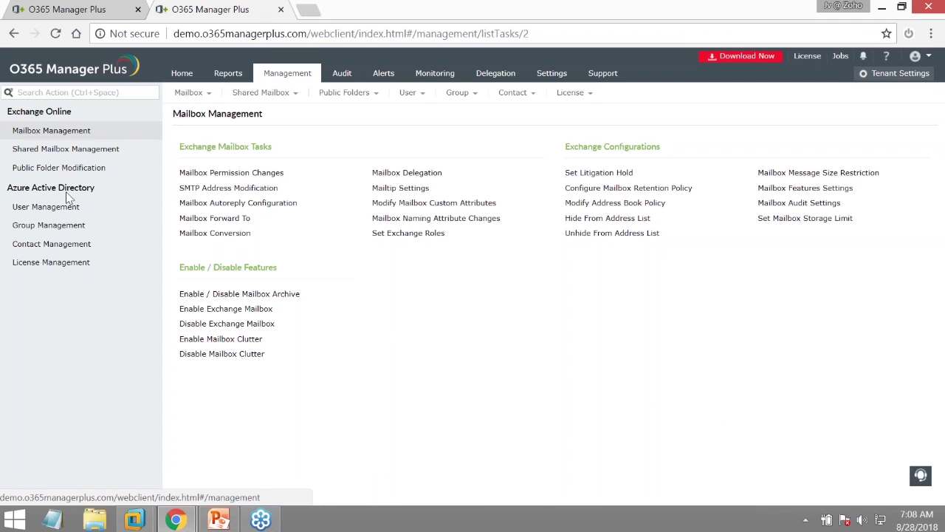
pyautogui.click(56, 212)
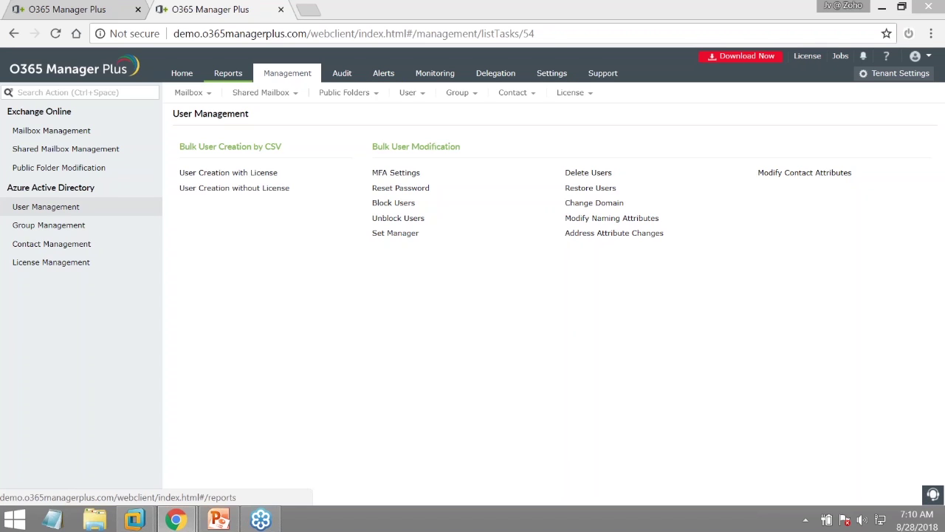
# - Open the reports section and search the reports for "excha"
pyautogui.click(237, 77)
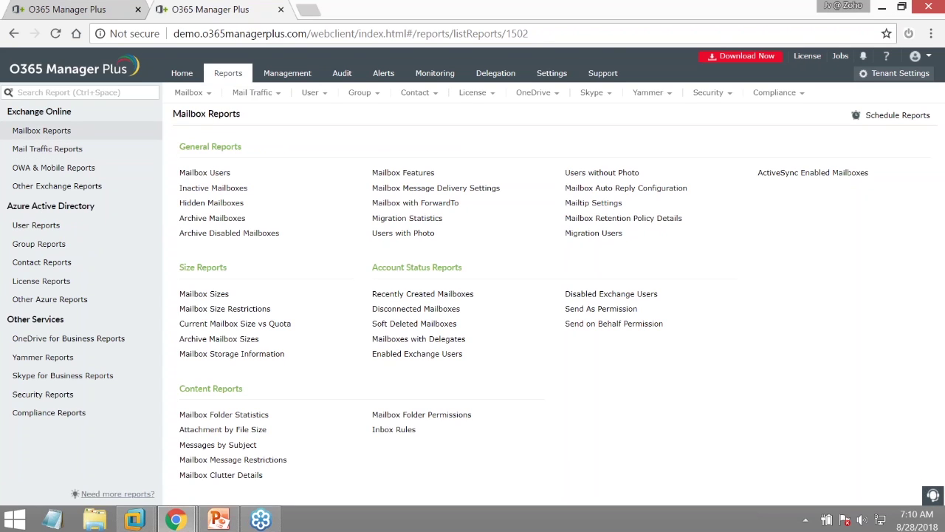
pyautogui.hotkey('ctrl', 'space')
pyautogui.write('e')
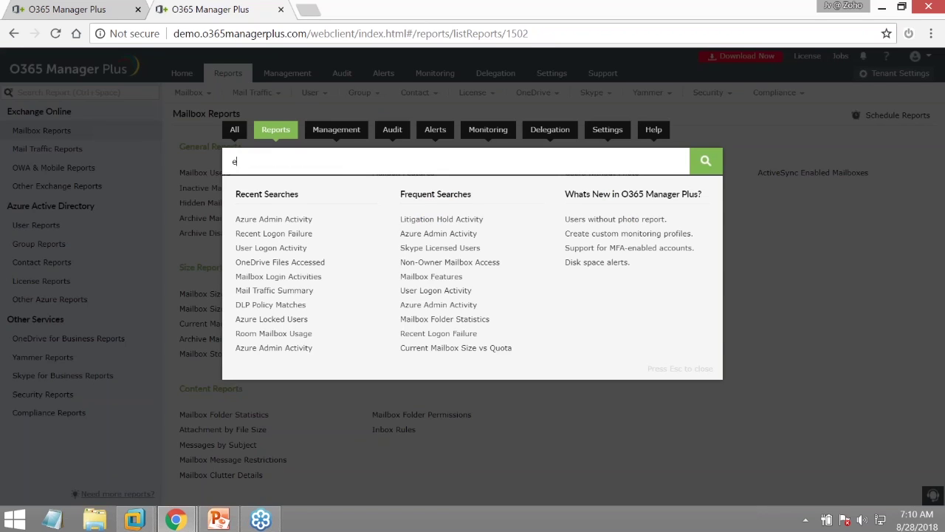
pyautogui.write('xch')
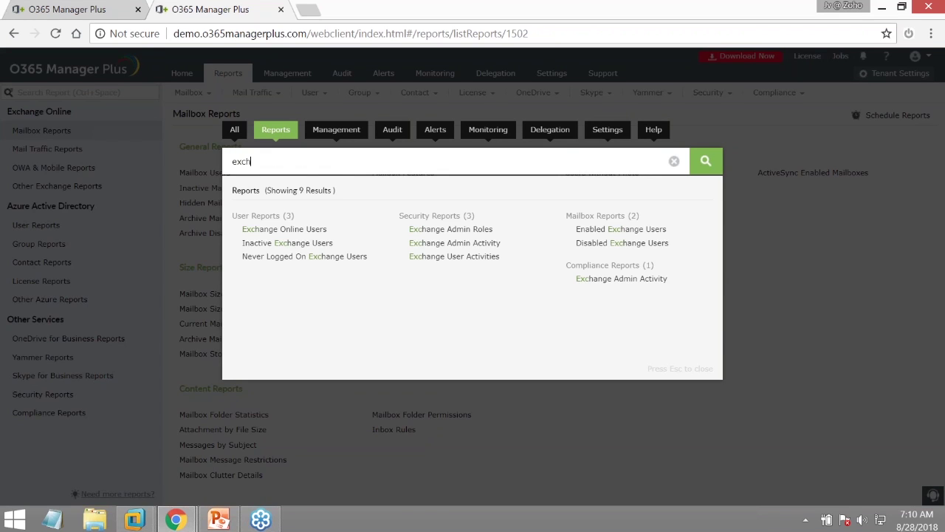
pyautogui.write('a')
# - Search the reports for "mailbox" instead and look through the matching mailbox, security, compliance and license reports
pyautogui.moveTo(291, 164); pyautogui.dragTo(188, 161)
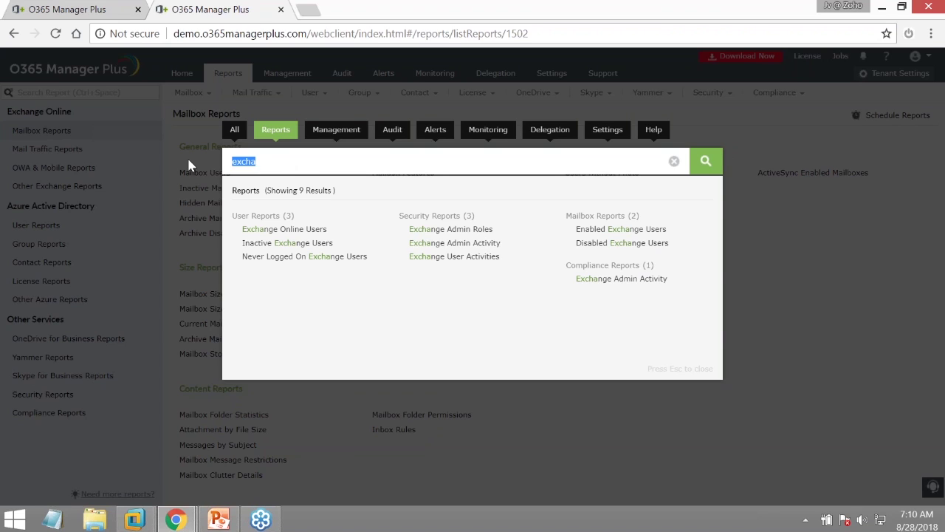
pyautogui.write('man')
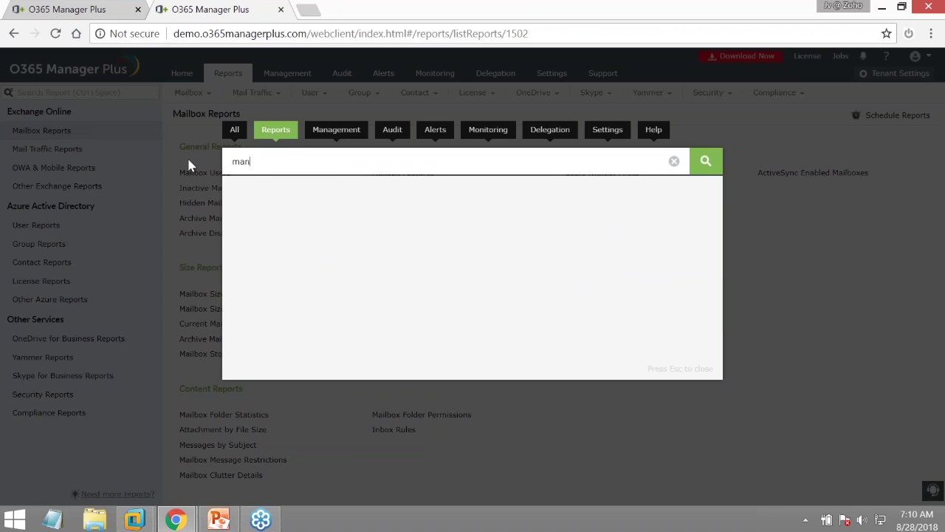
pyautogui.press('BackSpace')
pyautogui.write('ilbox')
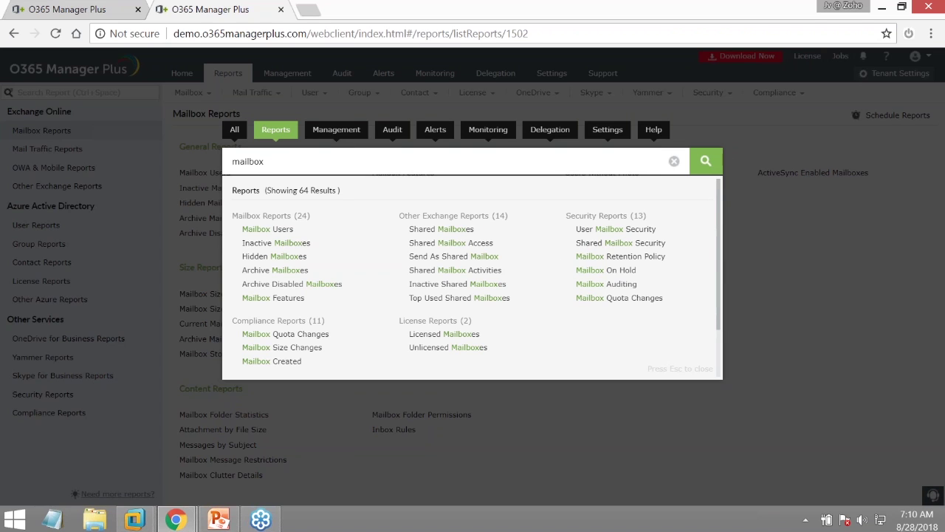
pyautogui.scroll(-1, 477, 273)
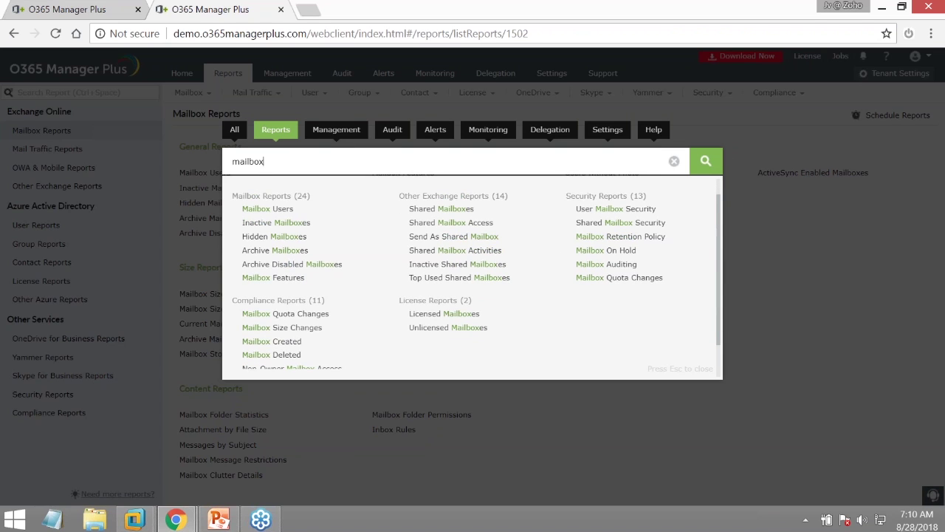
pyautogui.scroll(1, 326, 245)
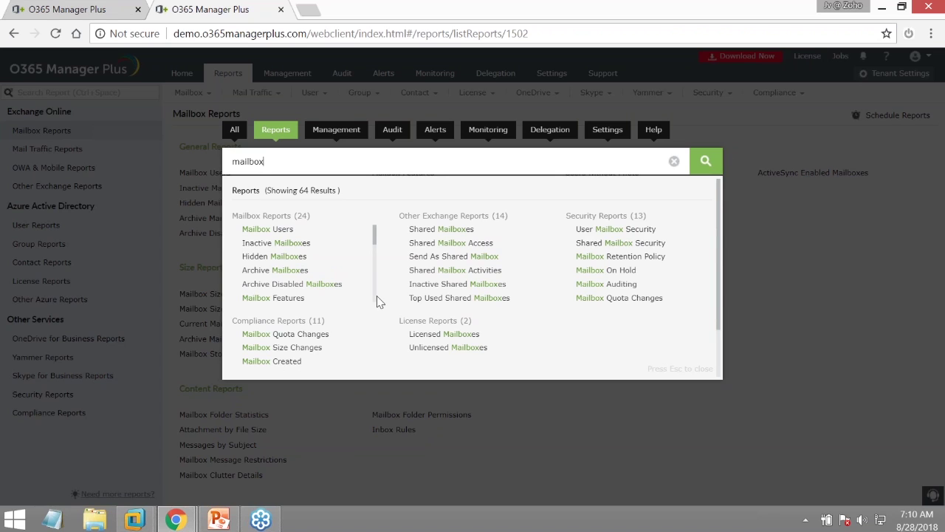
pyautogui.scroll(-2, 376, 296)
pyautogui.scroll(-1, 282, 300)
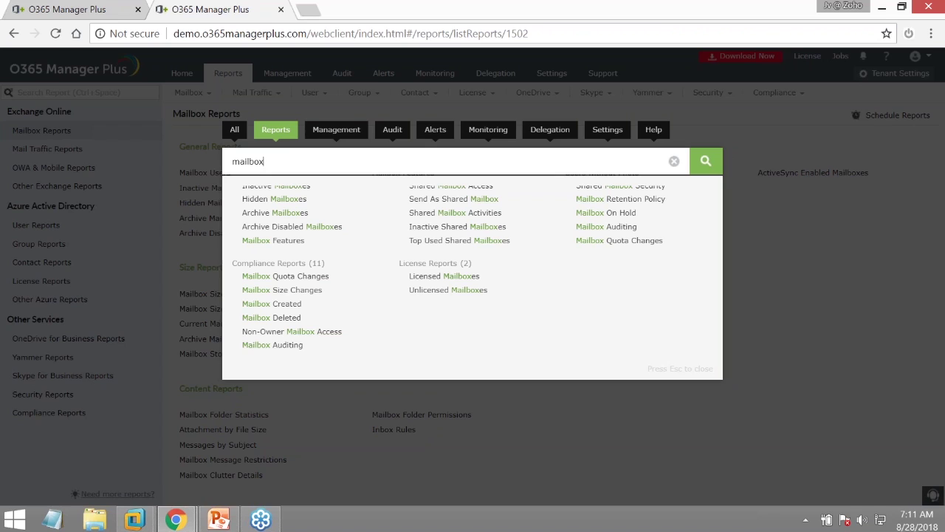
# - Replace the report search term with "owner" to find reports on owner and non-owner access
pyautogui.moveTo(328, 167); pyautogui.dragTo(206, 159)
pyautogui.write('owne')
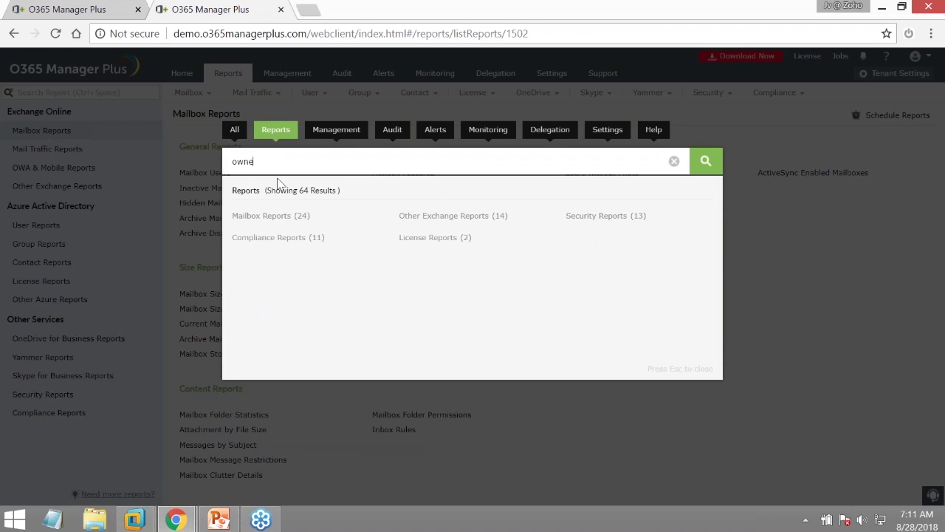
pyautogui.write('r')
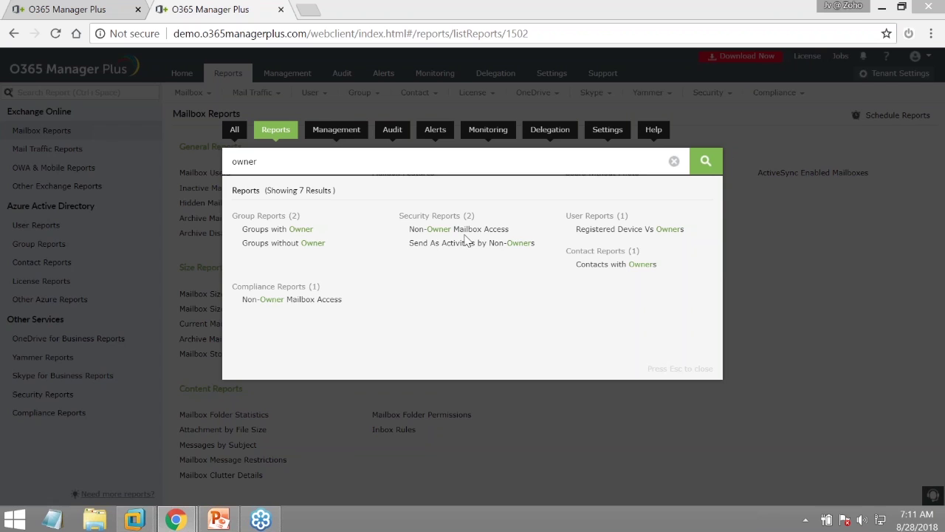
# - Switch to the PowerPoint presentation and highlight the presenter's e-mail address on the closing Thank you slide
pyautogui.click(229, 520)
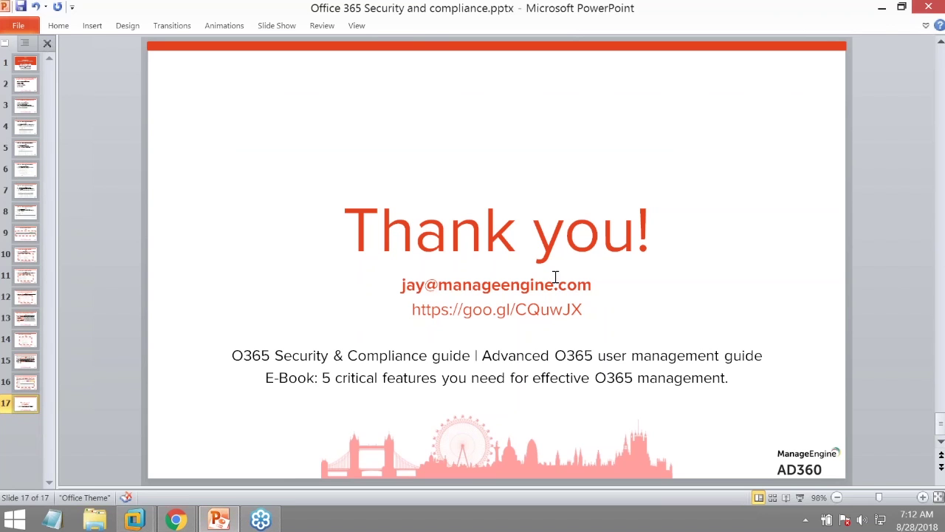
pyautogui.moveTo(401, 285); pyautogui.dragTo(616, 276)
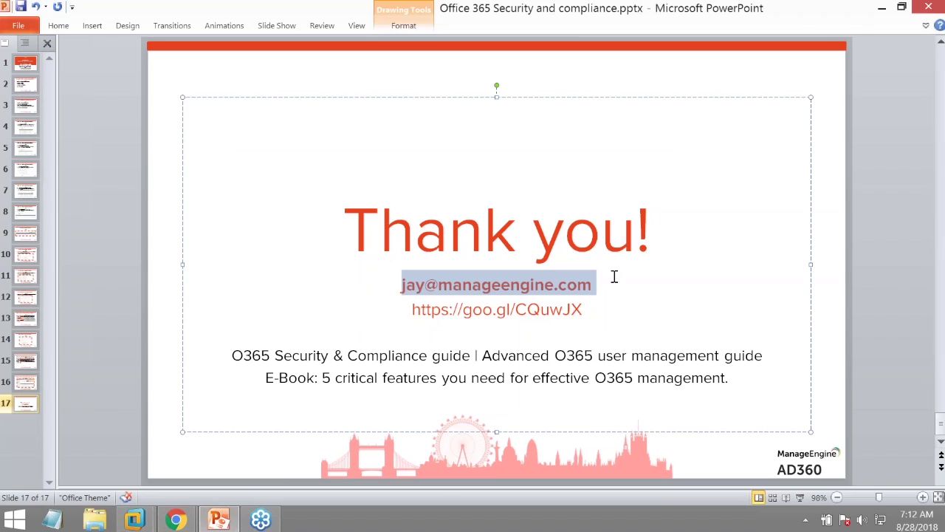